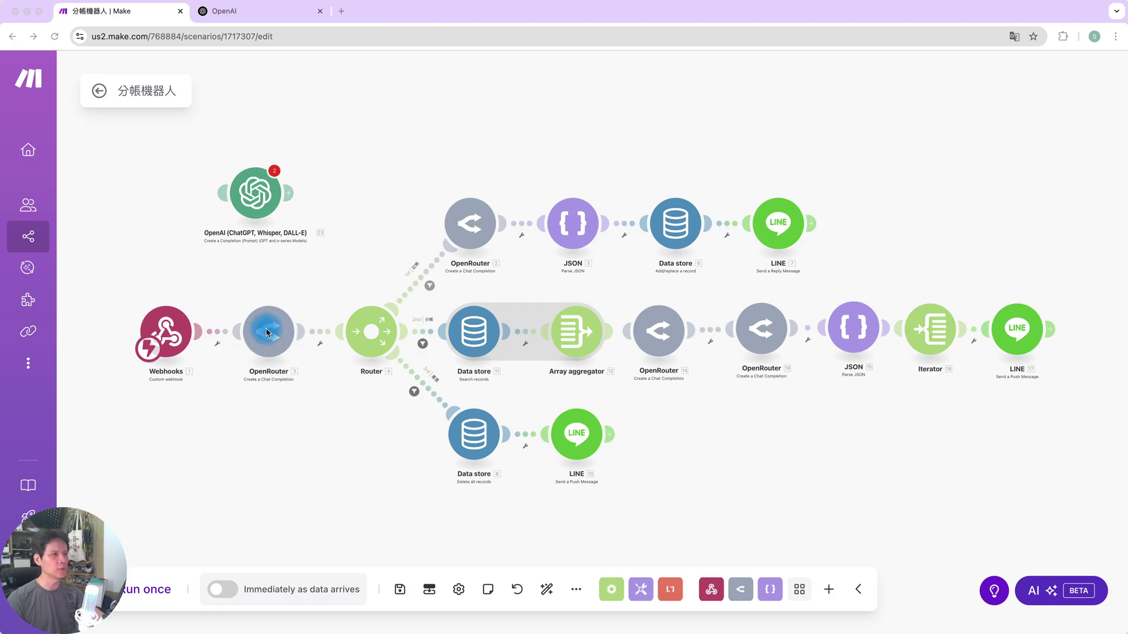
Step: Review the prompt, the model options and the fallback setting of the OpenRouter module after Webhooks, and close it without saving
left_click(276, 357)
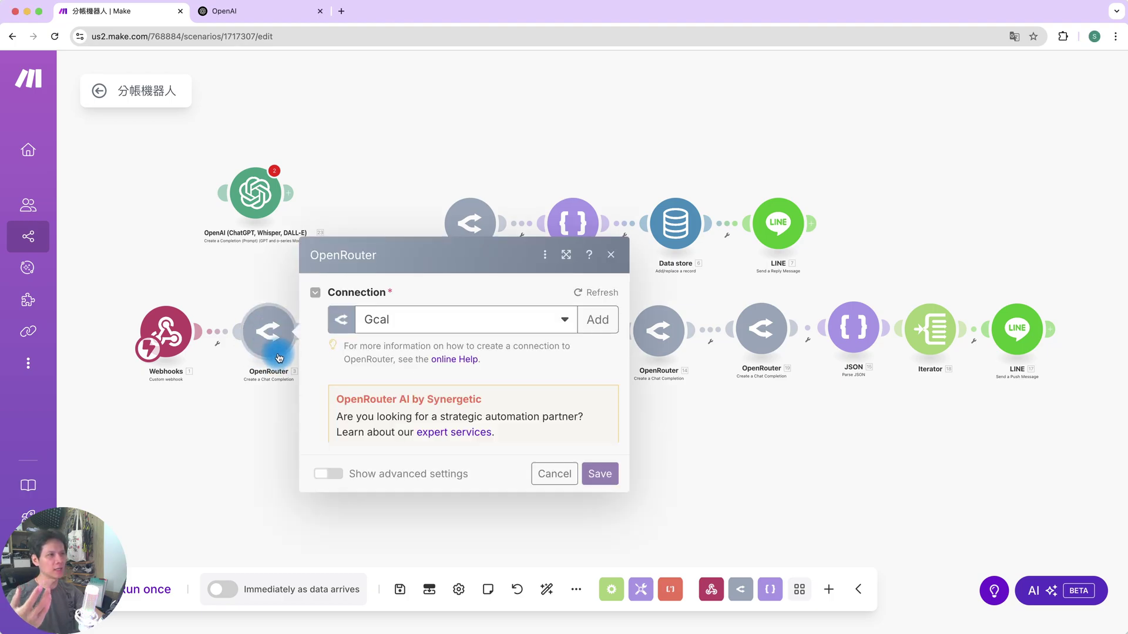
scroll(334, 417, "down", 5)
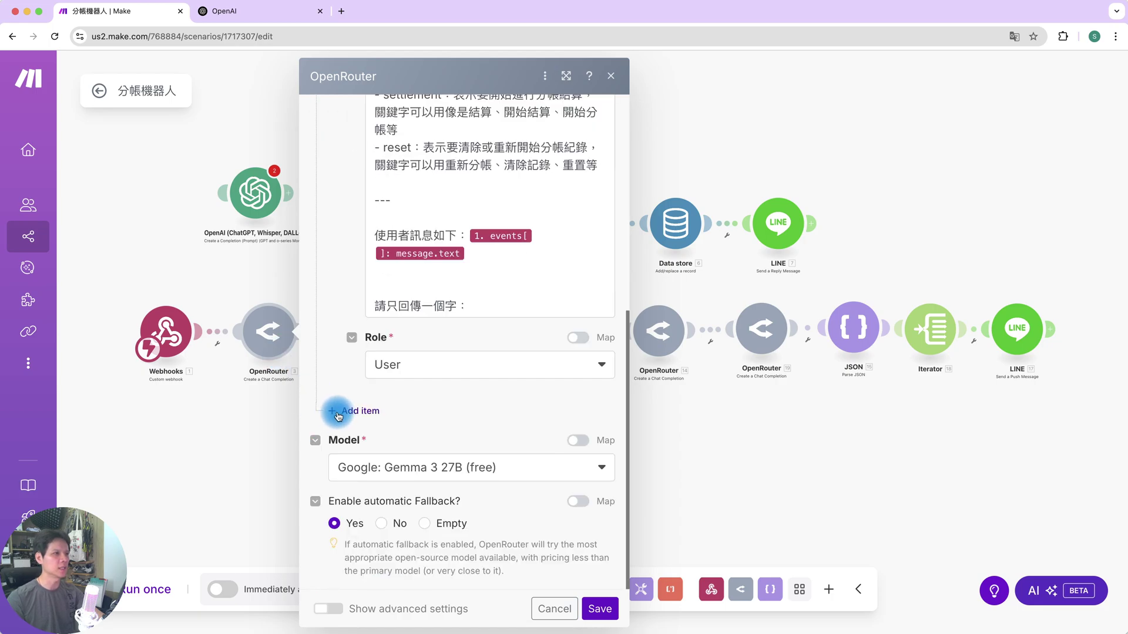
left_click(385, 467)
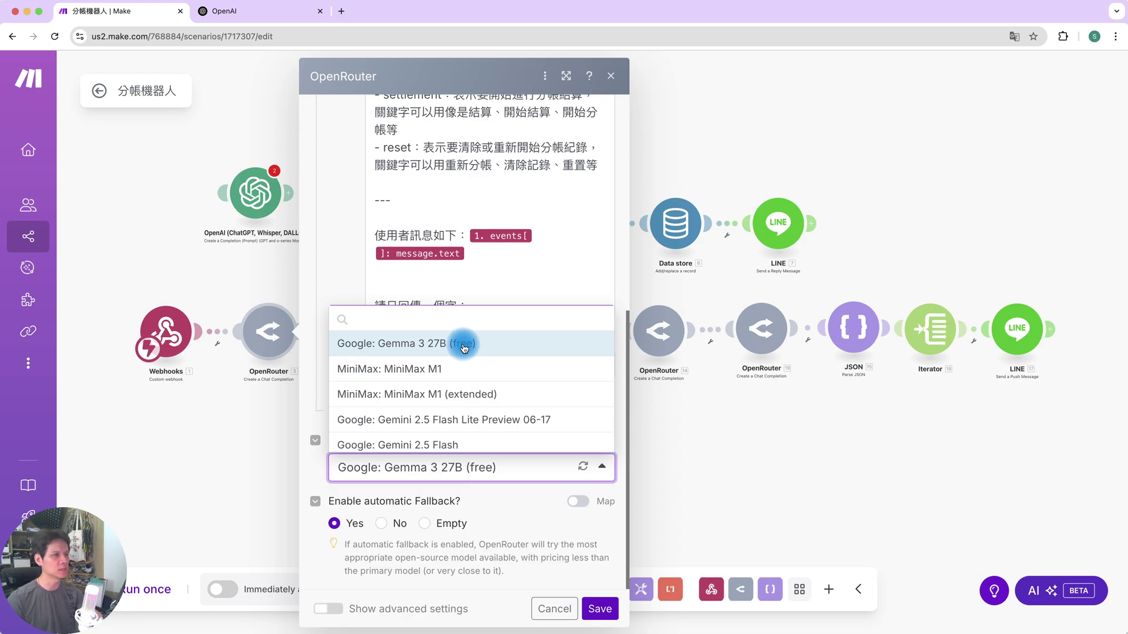
left_click(326, 268)
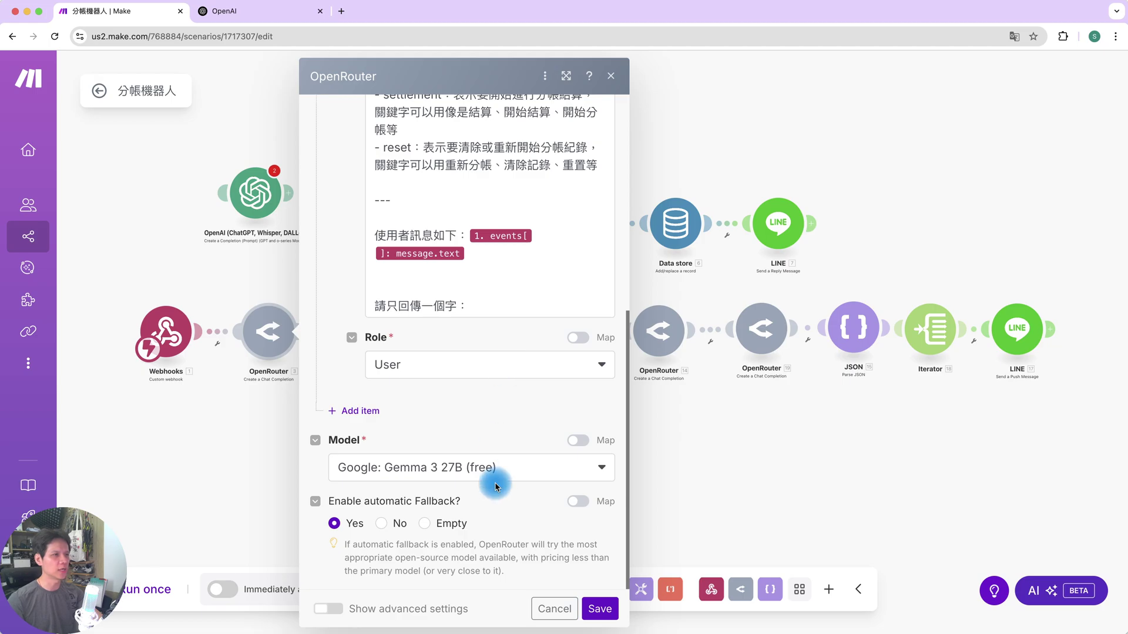
left_click(549, 611)
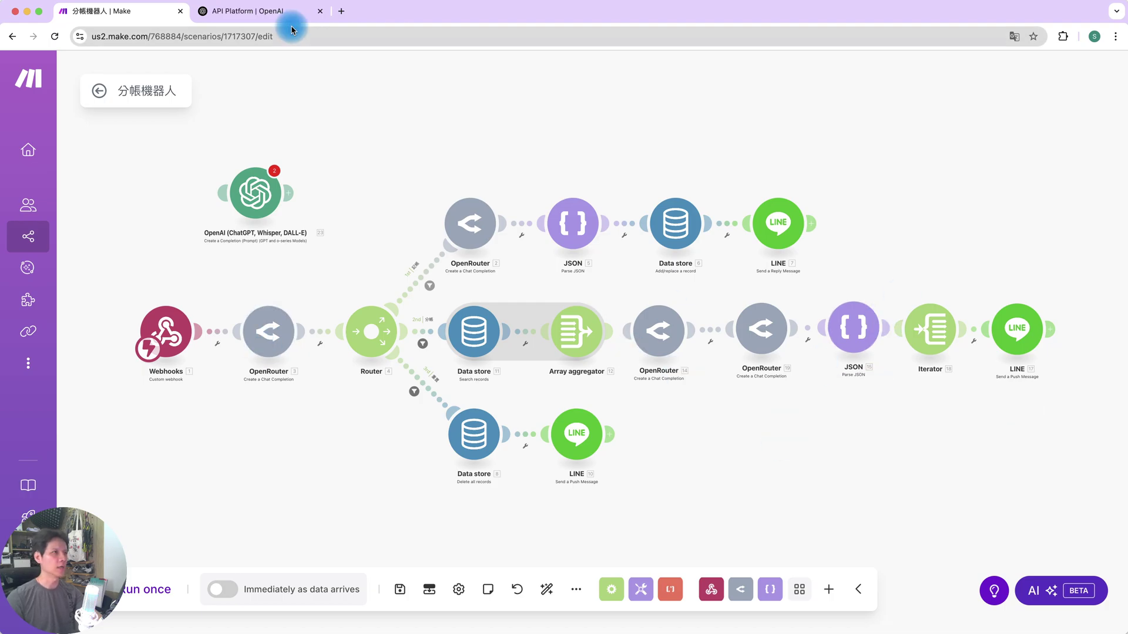
Step: Switch to the OpenAI API page and log in to the API Platform with a Google account
left_click(259, 11)
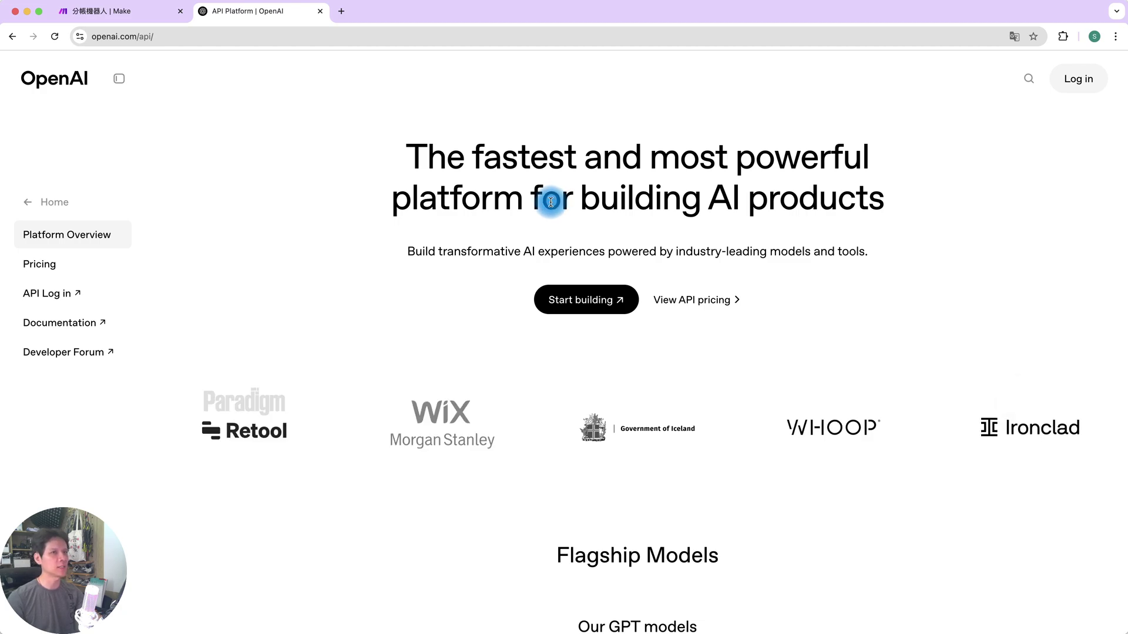
left_click(1080, 77)
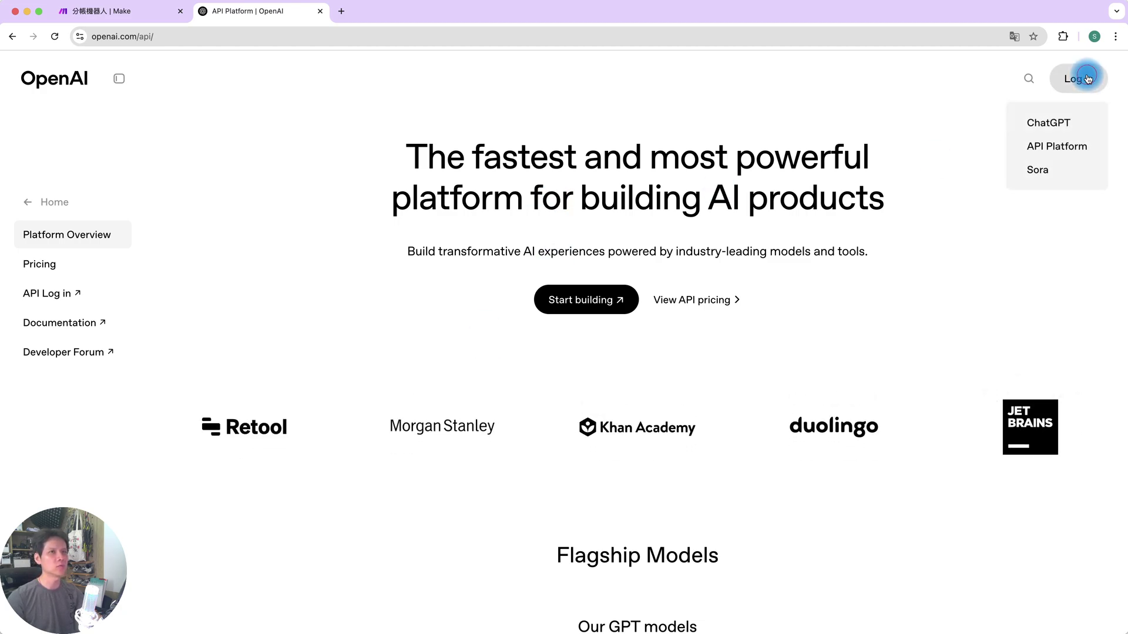
left_click(1062, 153)
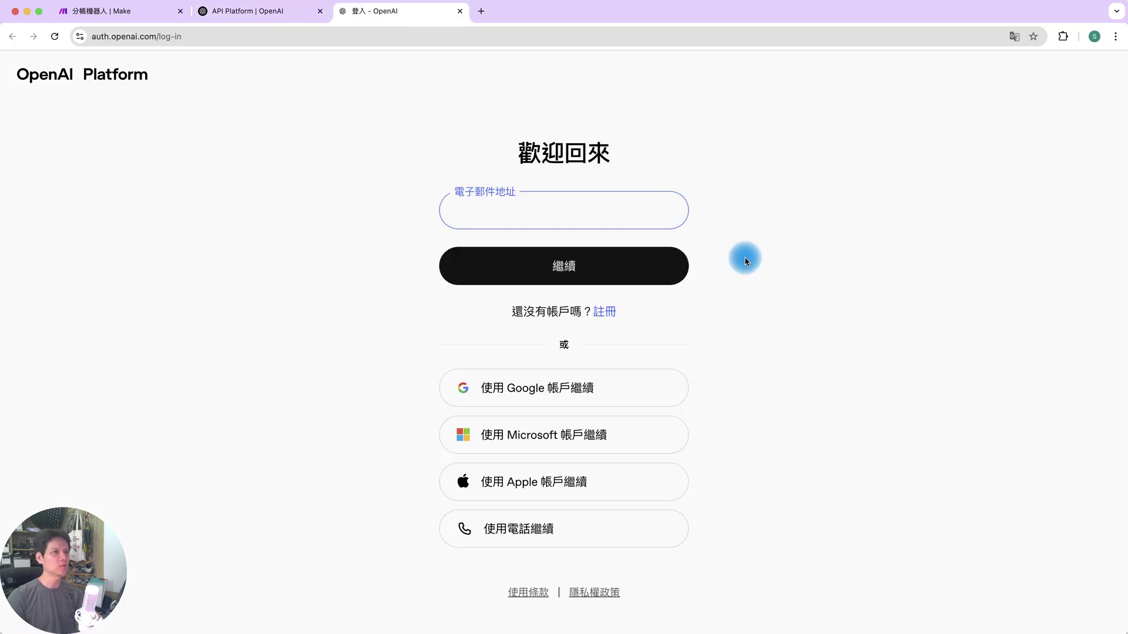
left_click(612, 395)
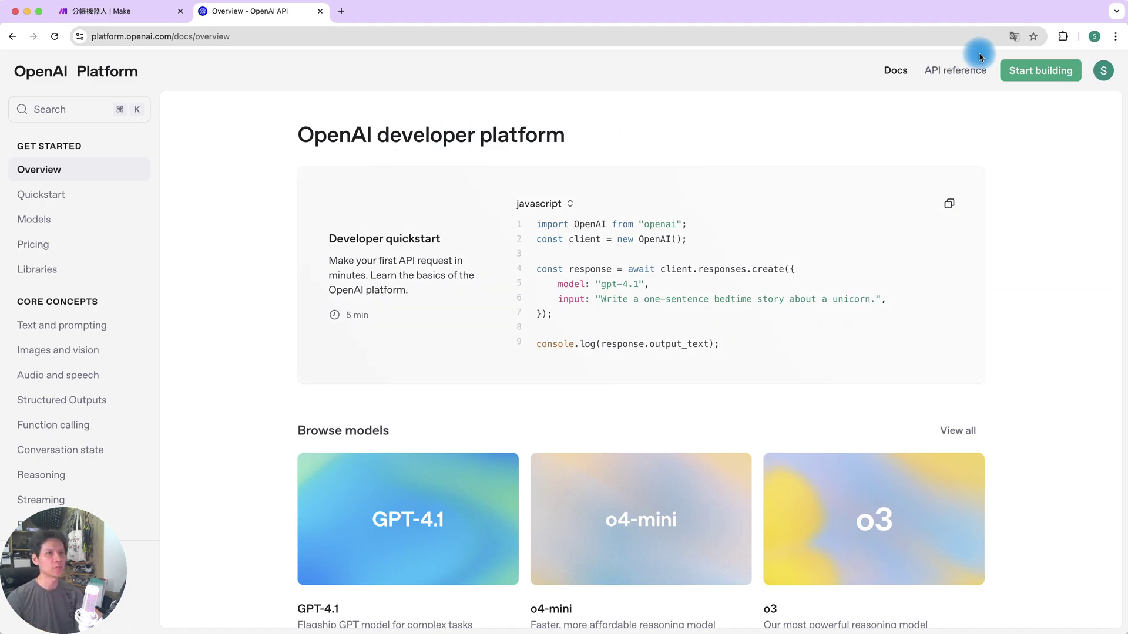
Step: Create a new organization with its name filled in and Somewhat technical as the description, and skip inviting the team
left_click(1045, 84)
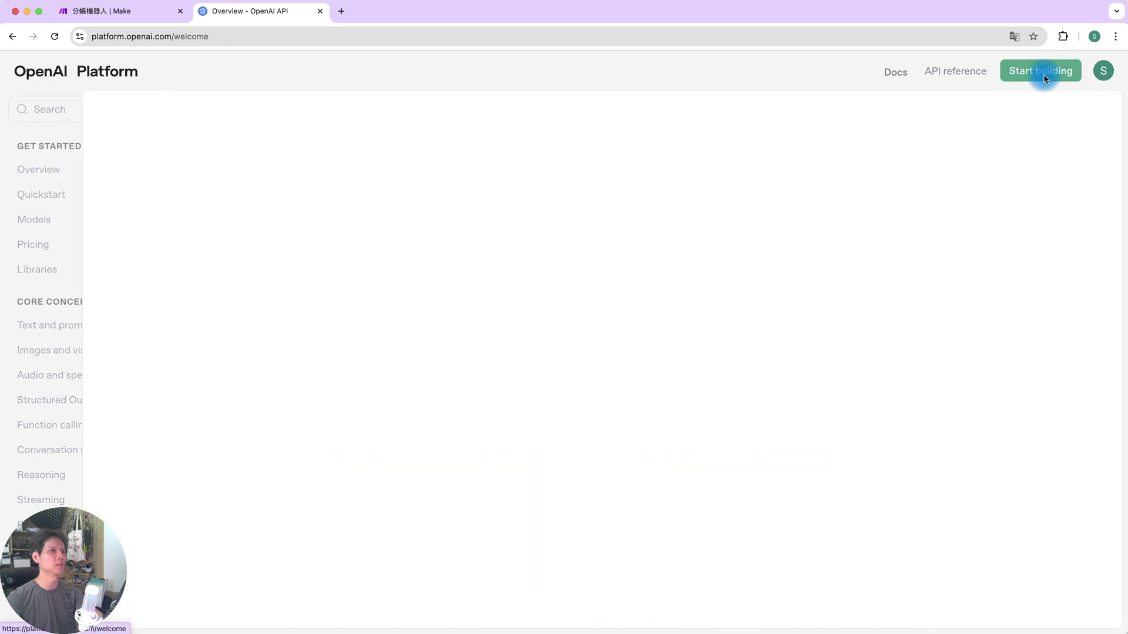
left_click(551, 336)
left_click(536, 399)
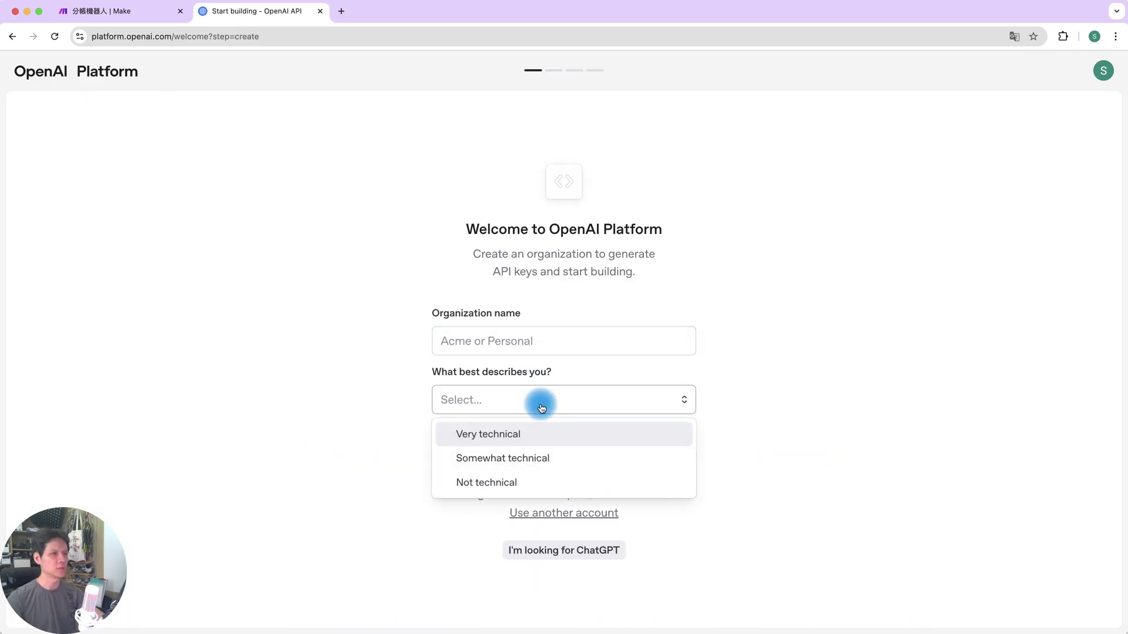
left_click(529, 458)
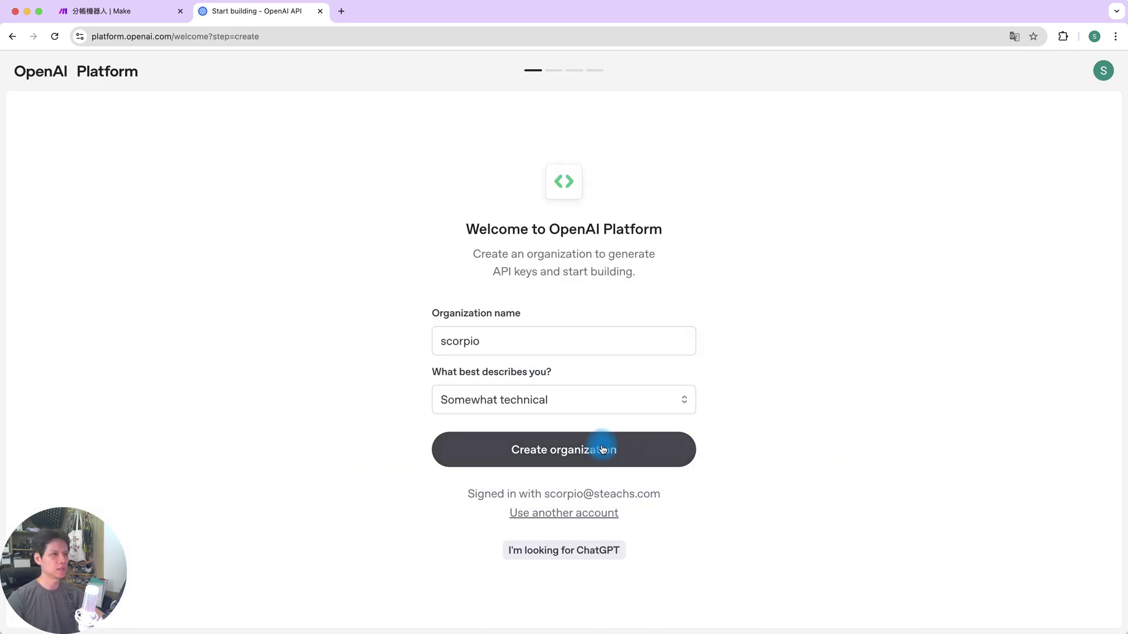
left_click(607, 455)
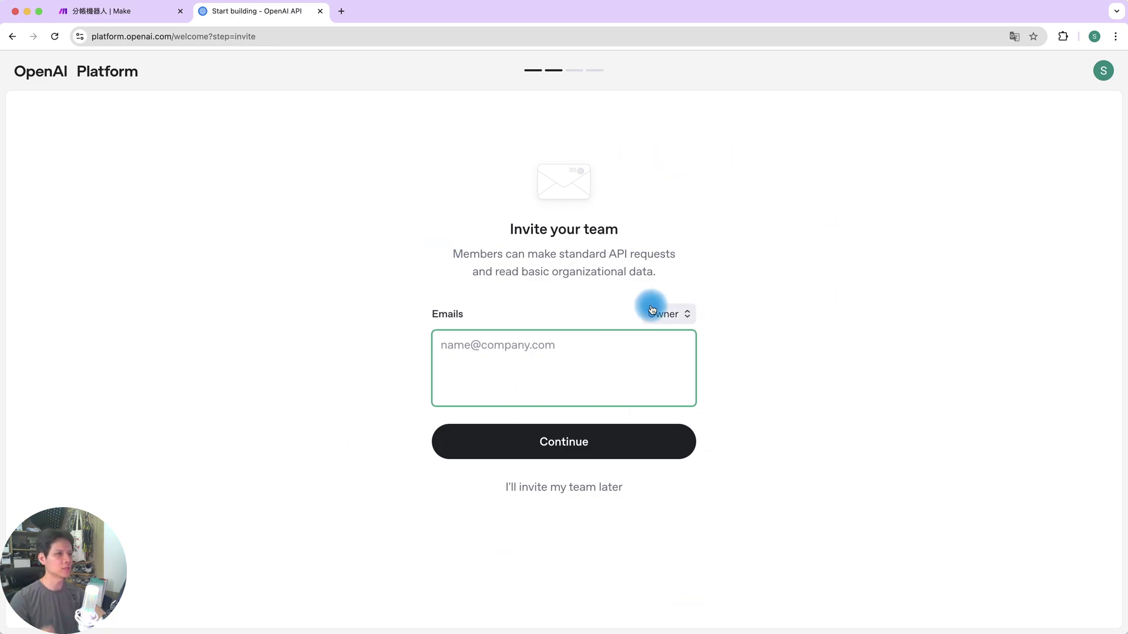
left_click(588, 493)
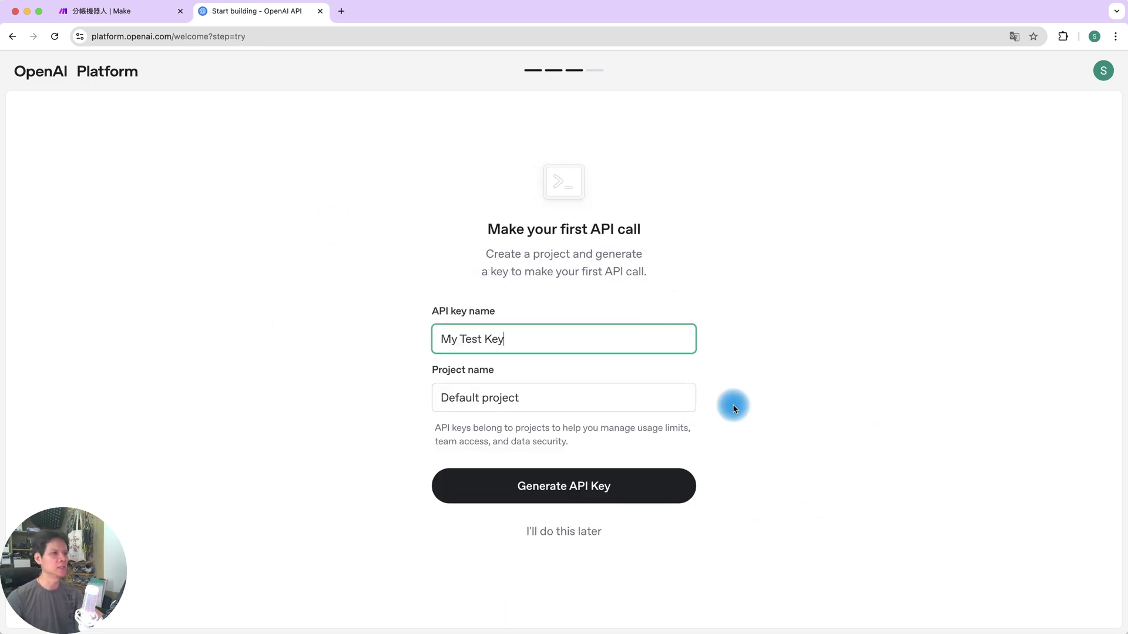
Step: Generate an API key named My Test Key in Default project and complete the onboarding
left_click(604, 396)
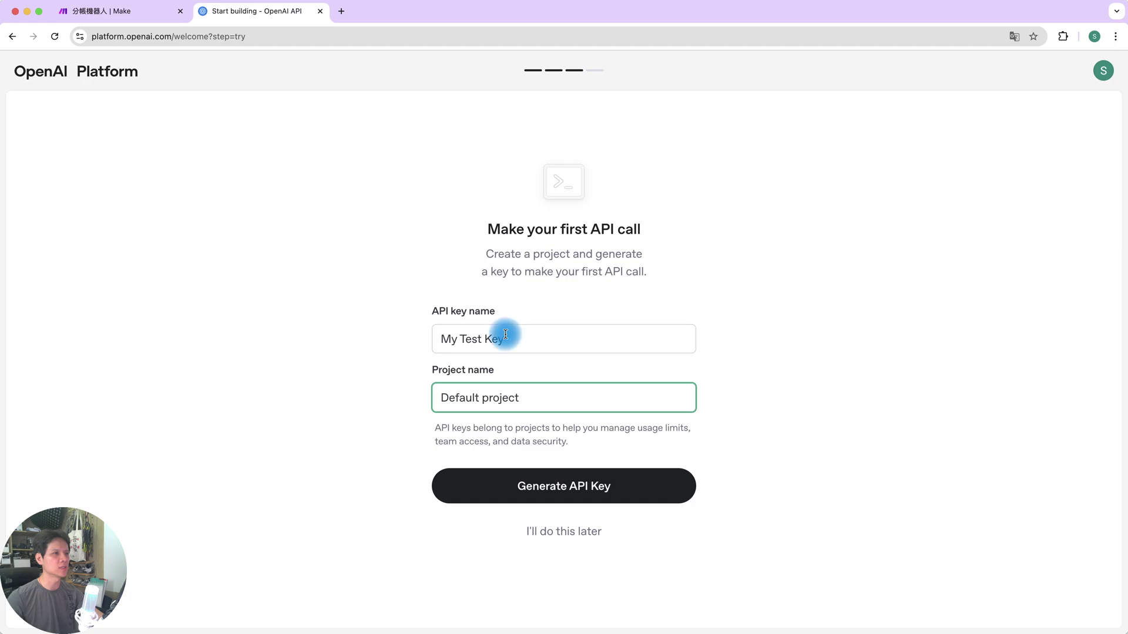
left_click(544, 395)
key("super+a")
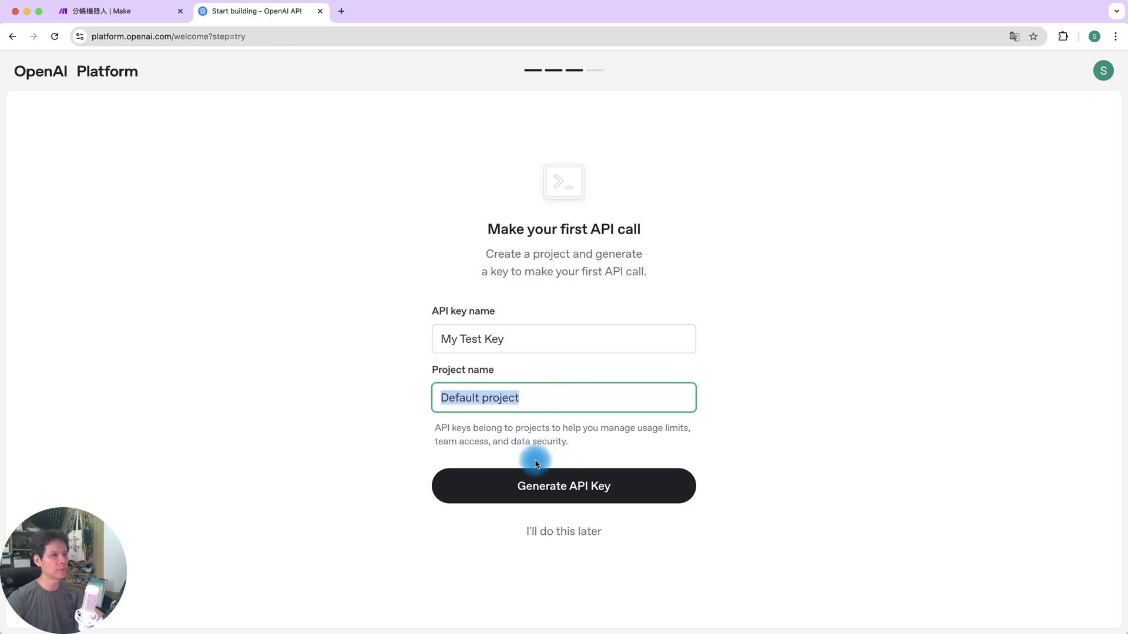
left_click(783, 423)
left_click(474, 337)
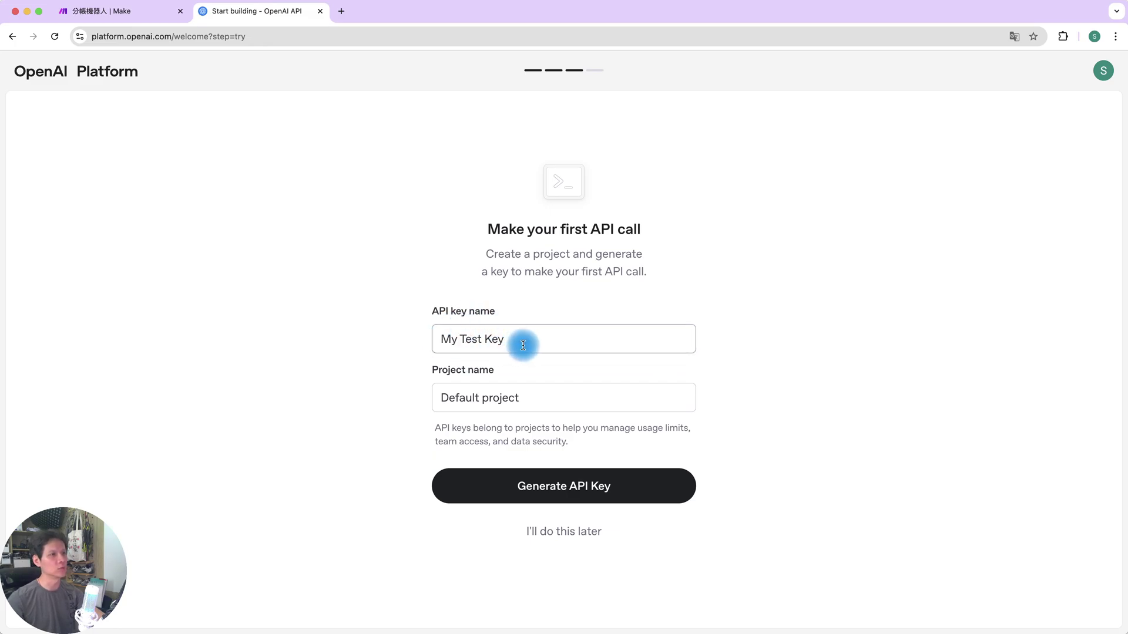
left_click(574, 487)
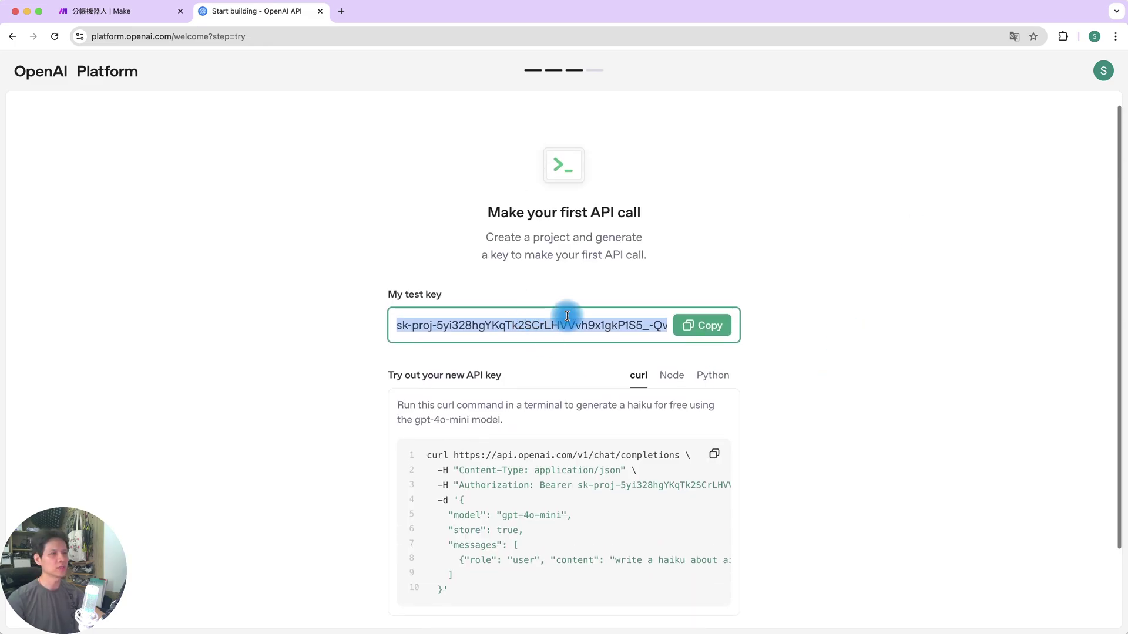
scroll(581, 294, "down", 3)
left_click(752, 540)
left_click(613, 571)
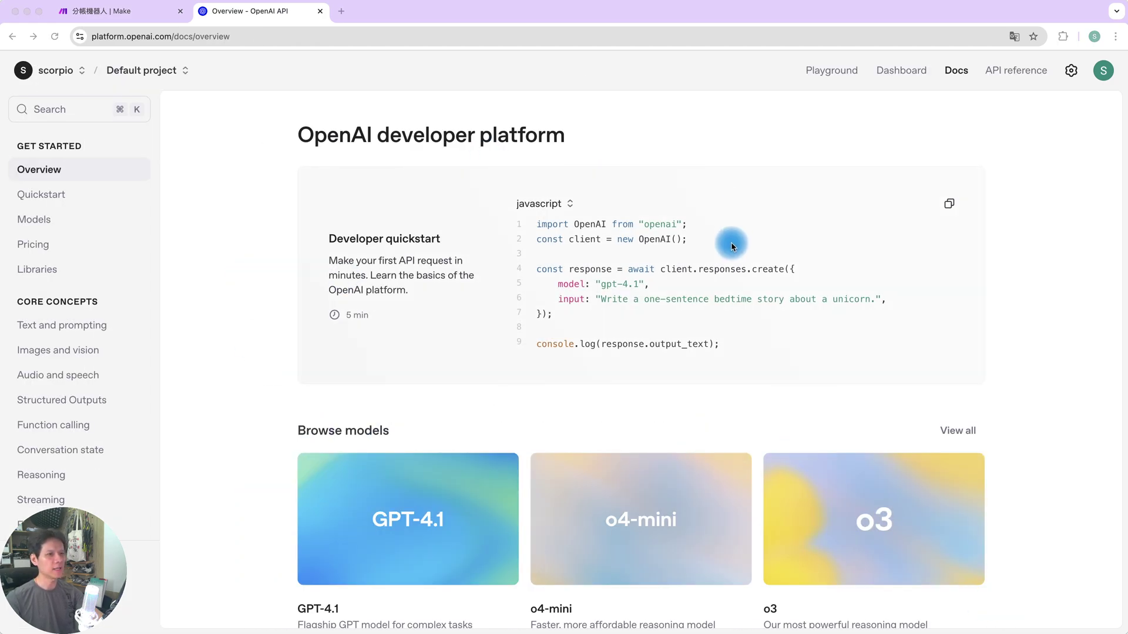
Step: Open the organization's data sharing controls from the profile settings and examine the Share inputs and outputs with OpenAI options
left_click(1034, 134)
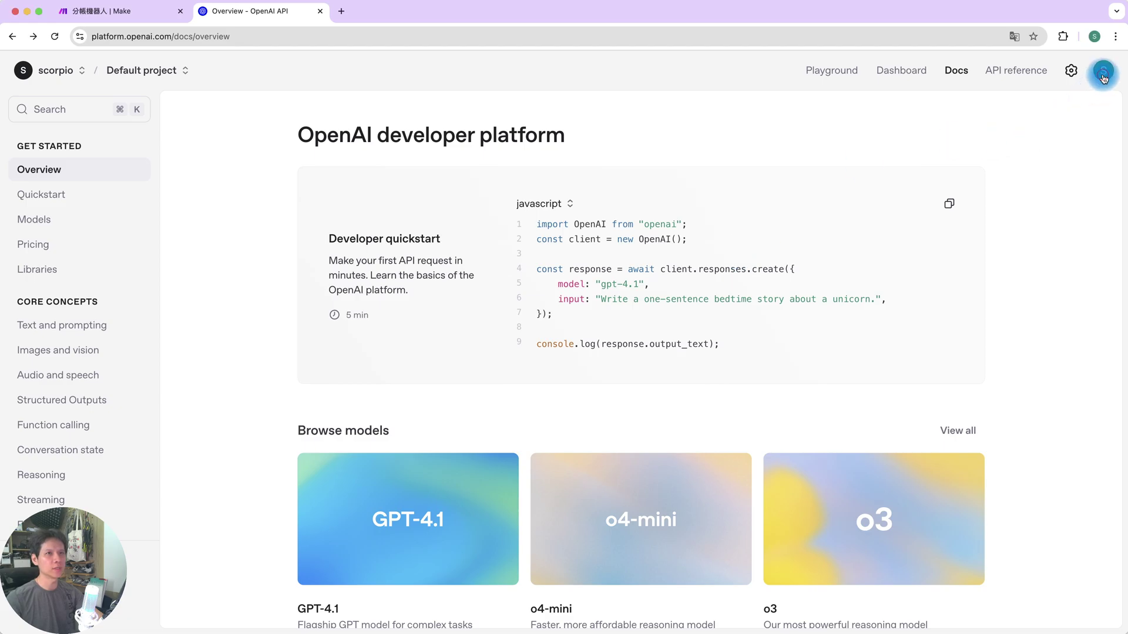
left_click(1103, 77)
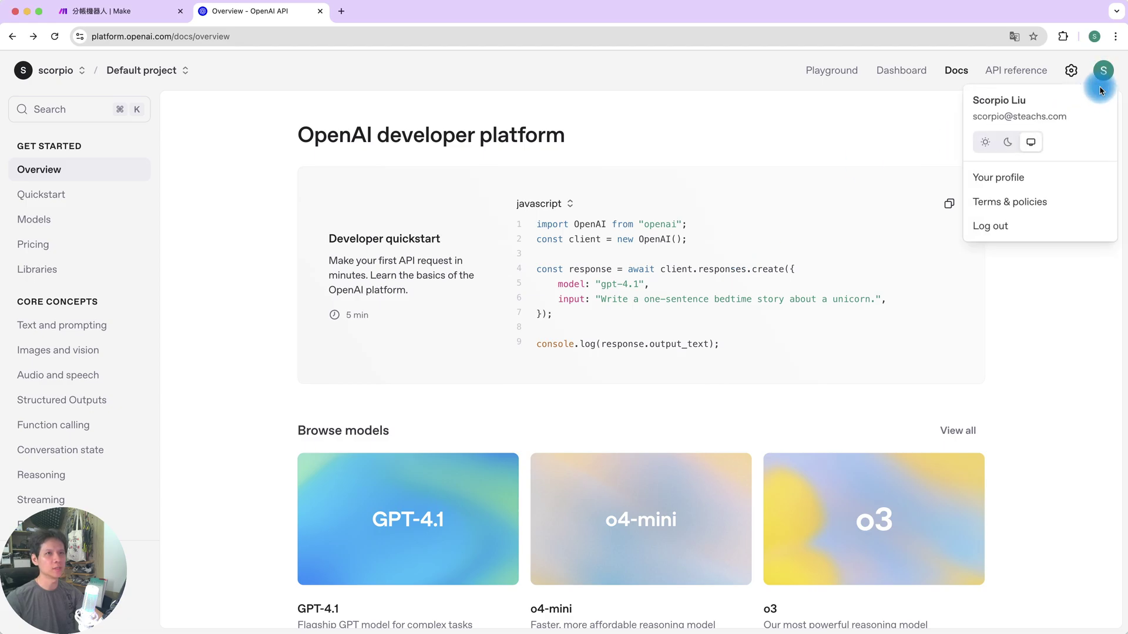
left_click(1040, 179)
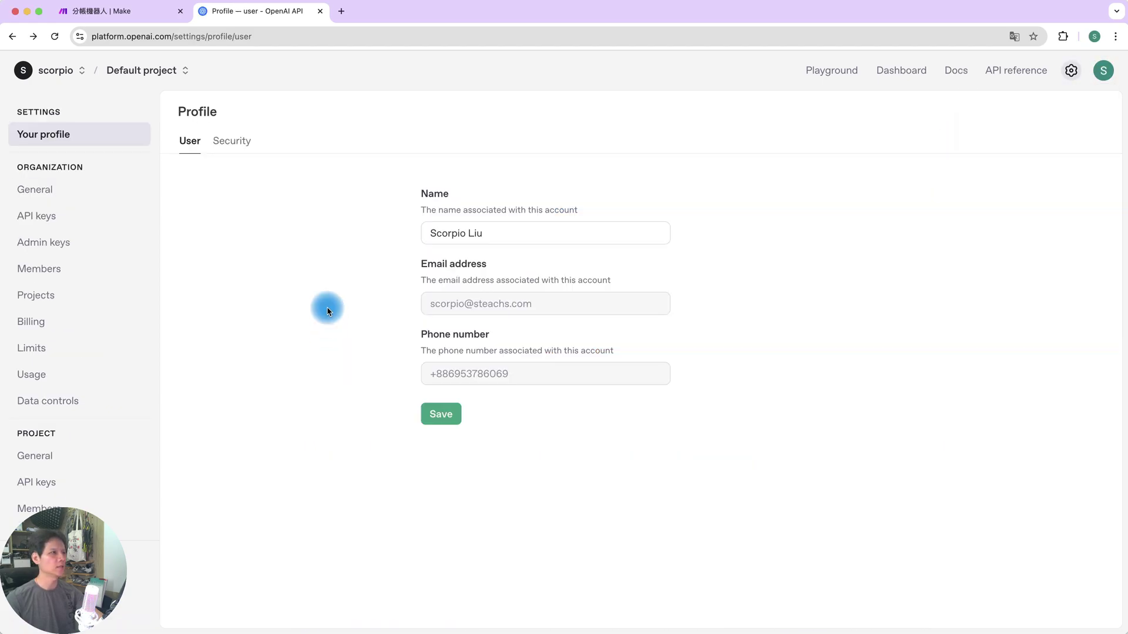
left_click(63, 402)
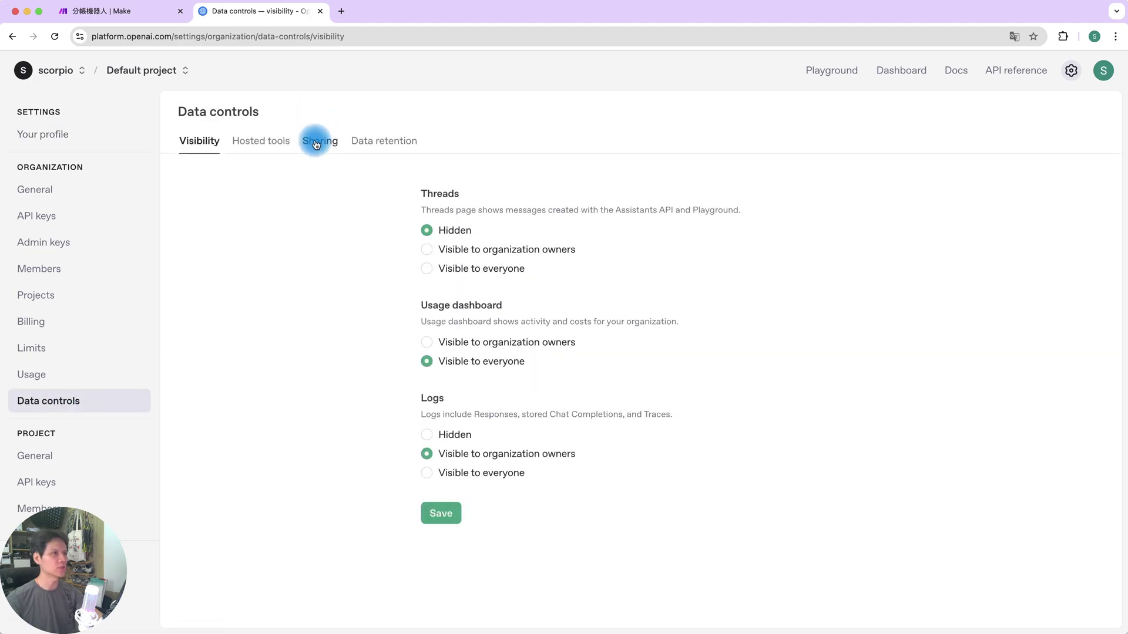
left_click(316, 142)
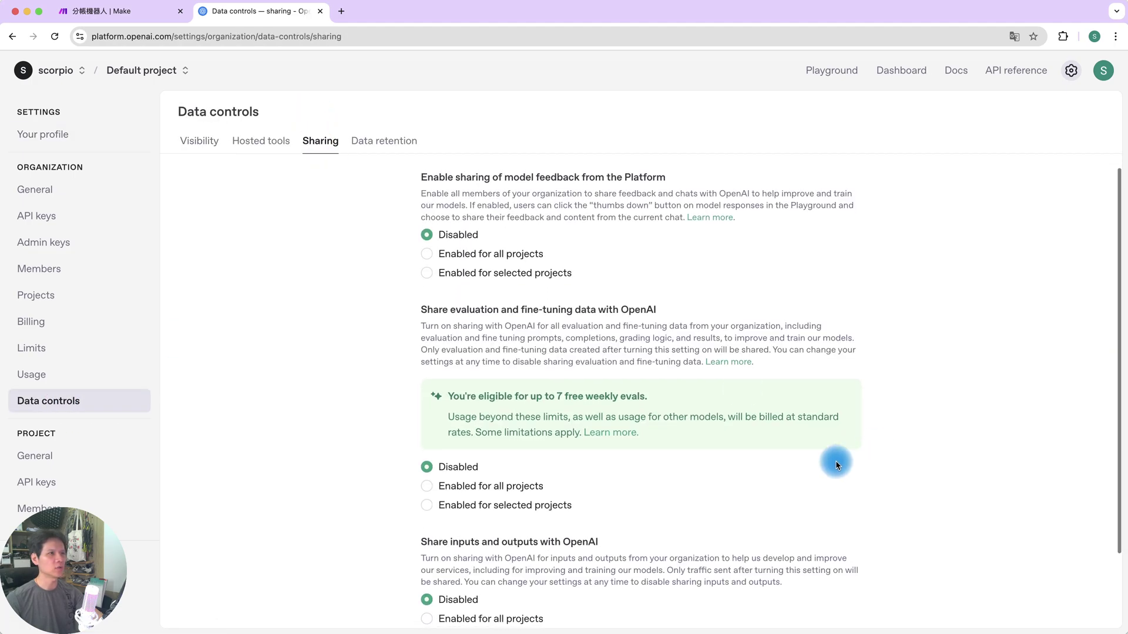
scroll(608, 537, "down", 3)
scroll(607, 516, "up", 4)
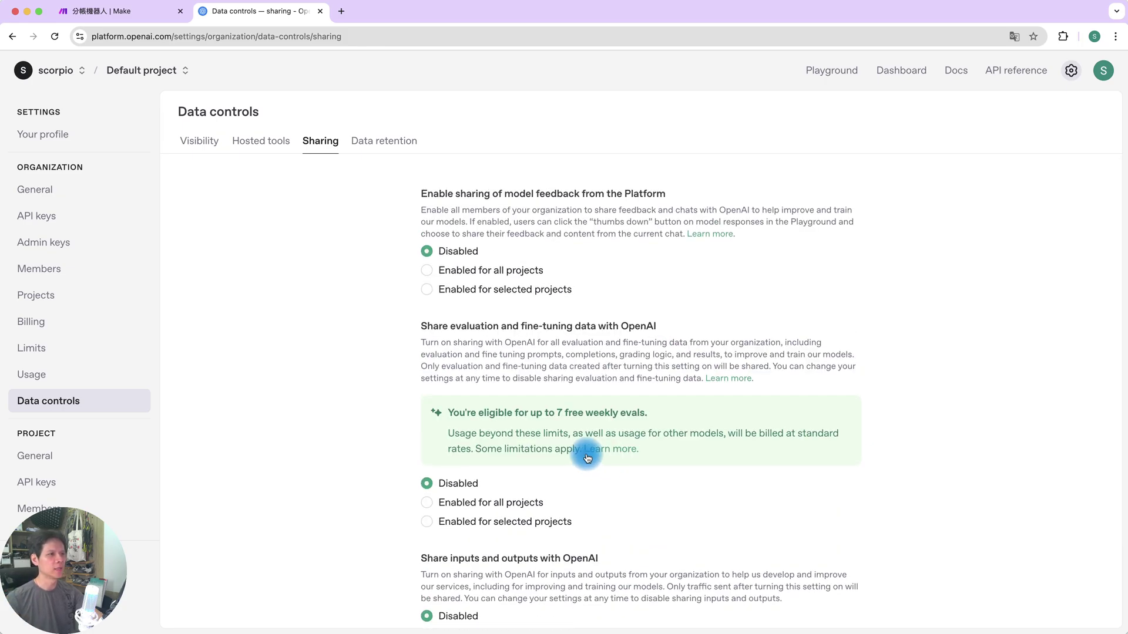
scroll(597, 452, "down", 2)
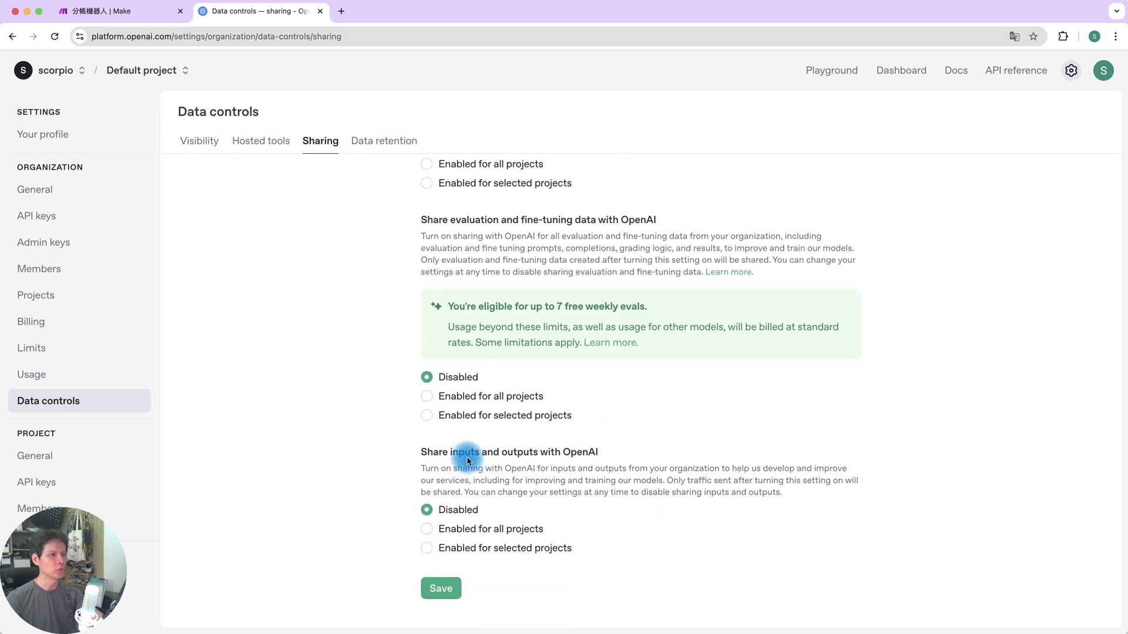
left_click_drag(417, 453, 654, 568)
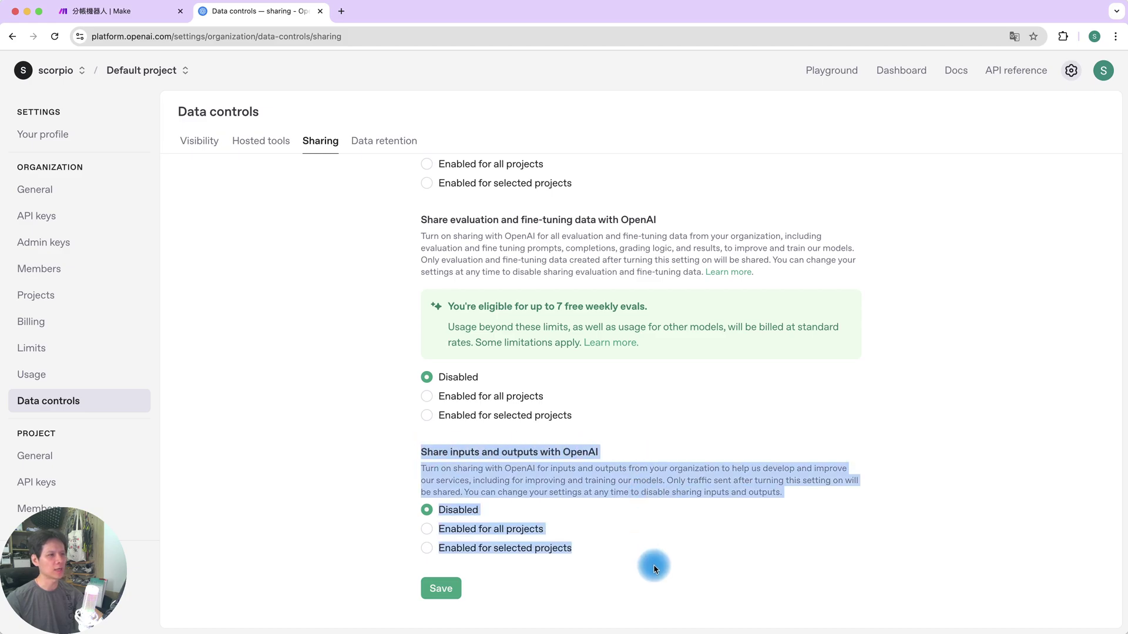
left_click(689, 551)
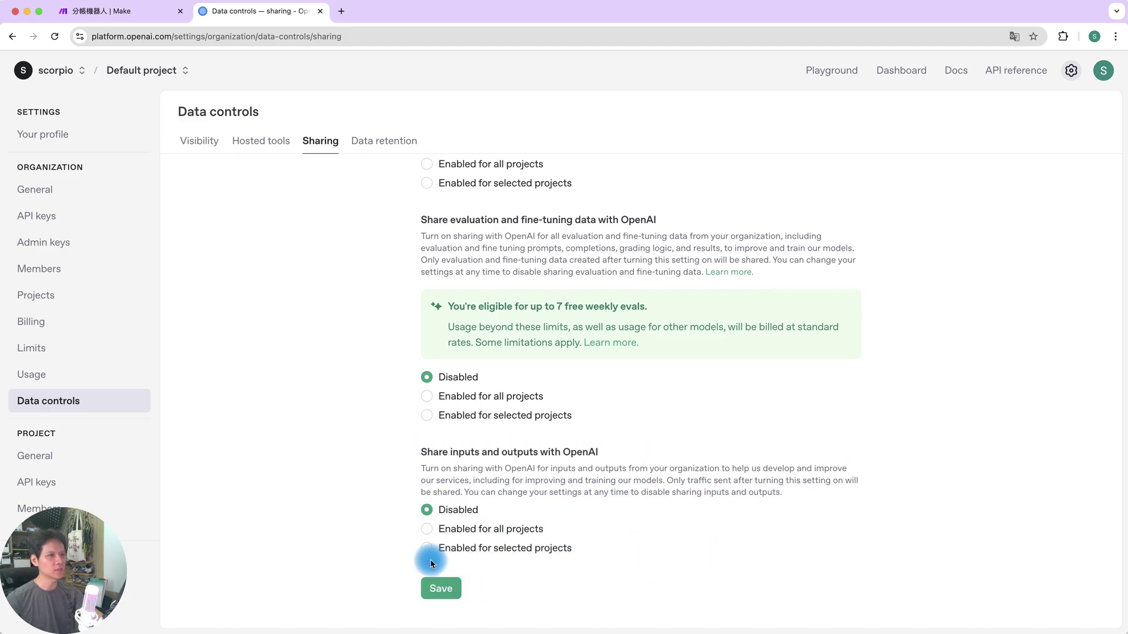
Step: Try to share inputs and outputs for all projects, cancelling at the content sharing agreement and setting the option back to Disabled
left_click(505, 530)
left_click(442, 587)
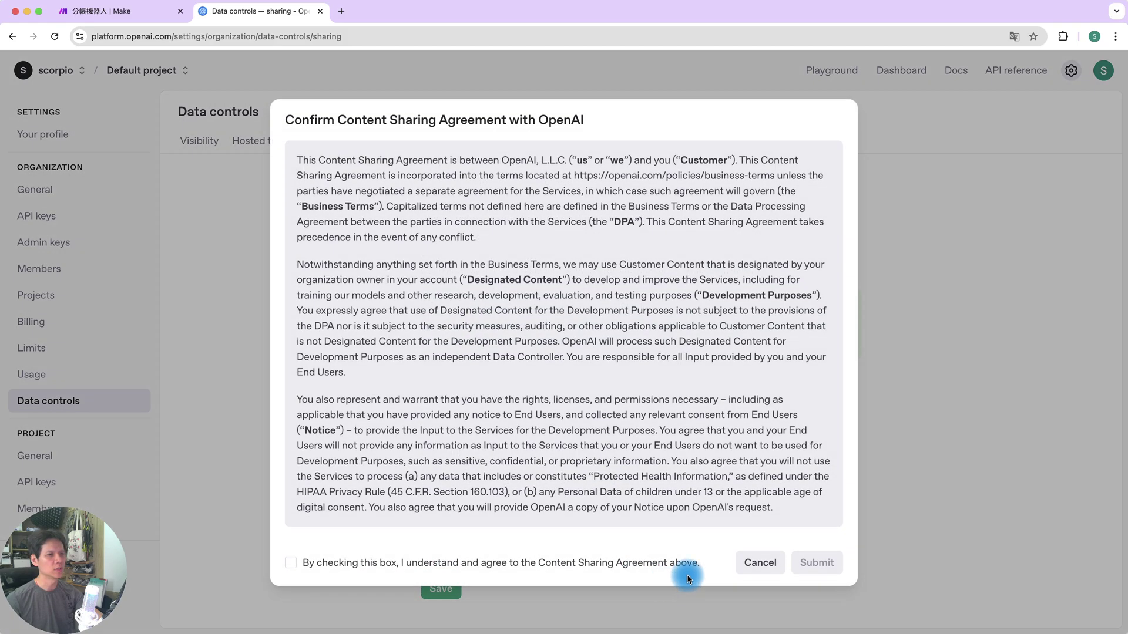
left_click(760, 569)
left_click(449, 510)
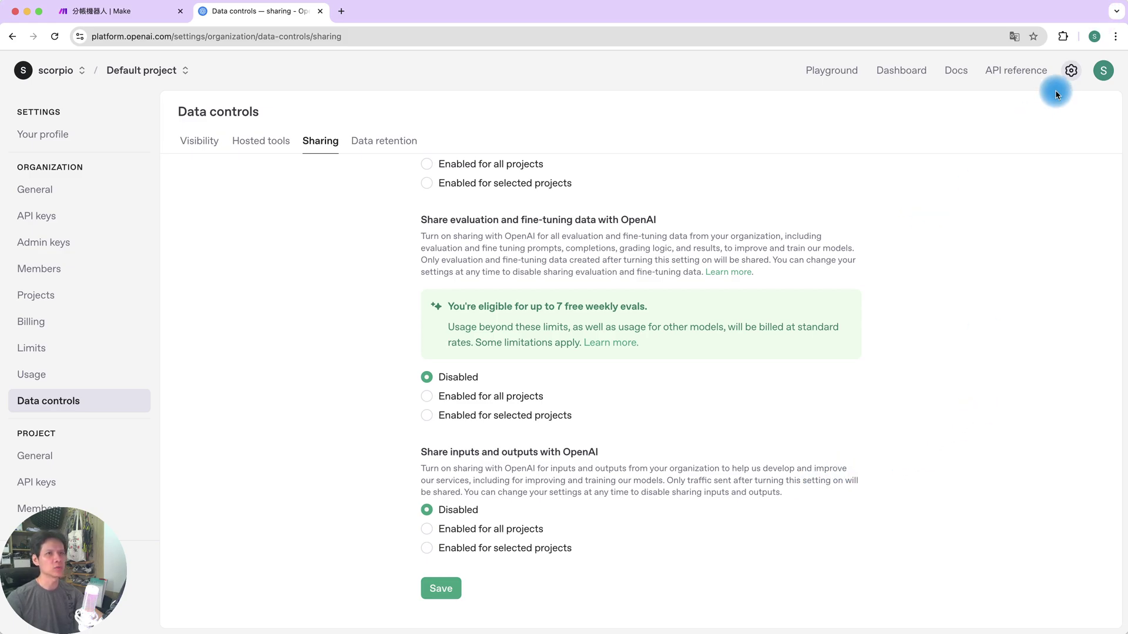
Step: Add payment details in the organization's billing settings with an initial credit purchase of $5 and automatic recharge turned off
left_click(1070, 70)
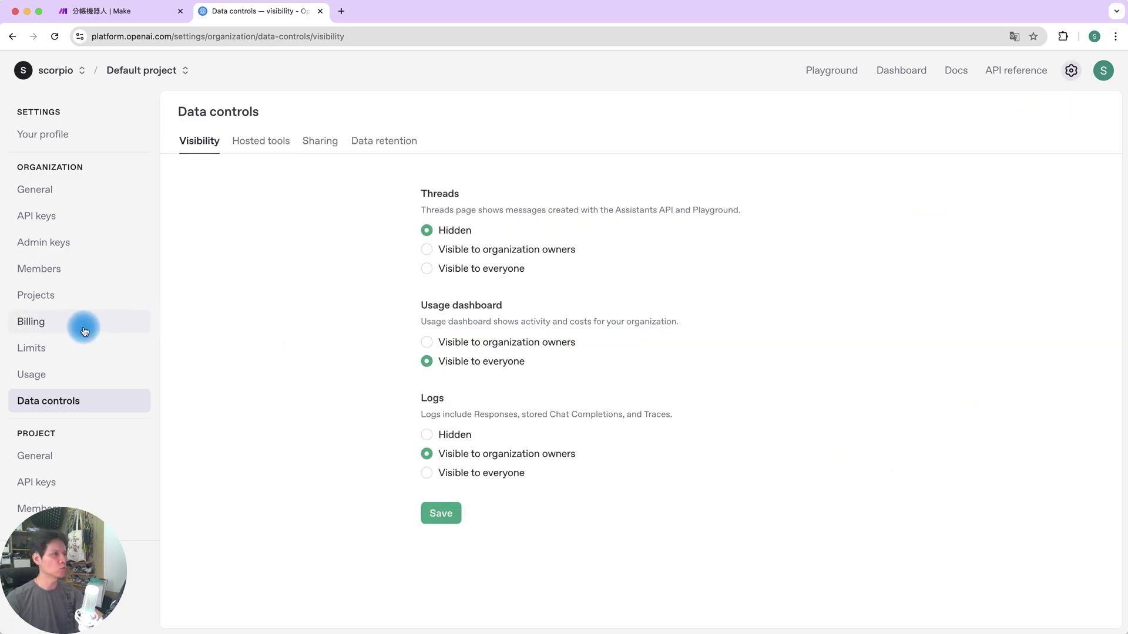
left_click(47, 322)
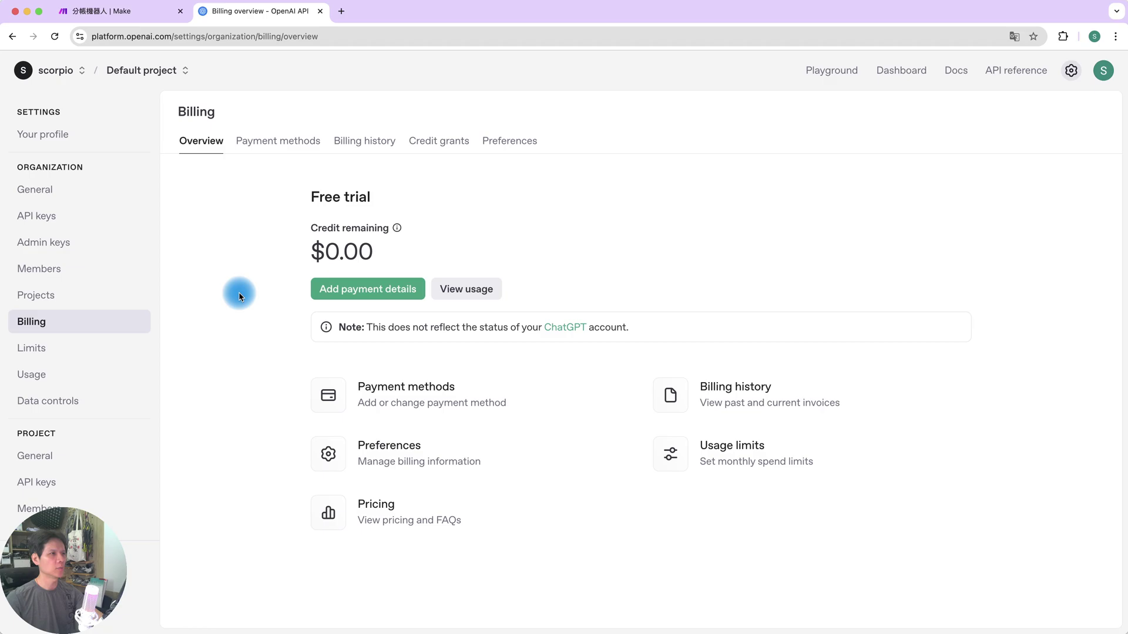
left_click(357, 289)
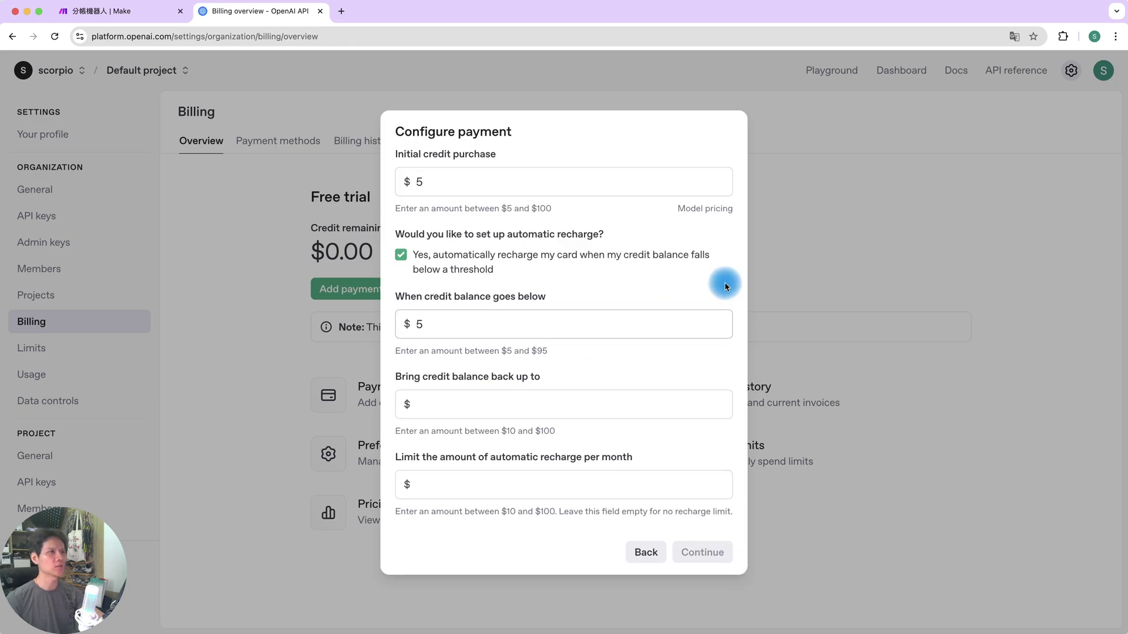
left_click(438, 171)
key("BackSpace")
left_click(431, 221)
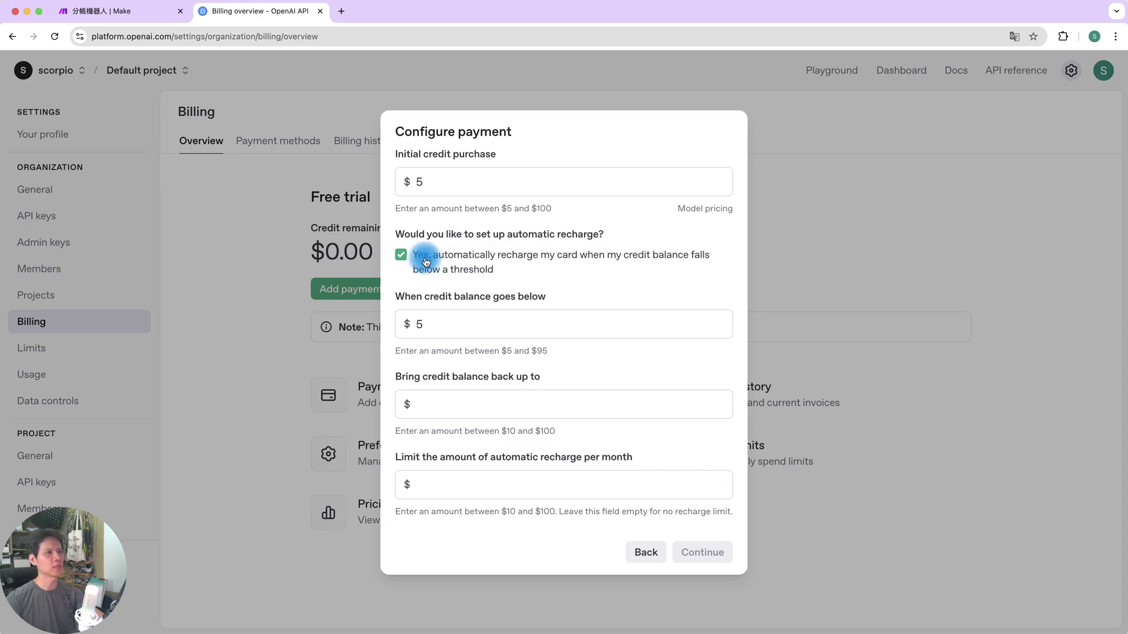
left_click(399, 257)
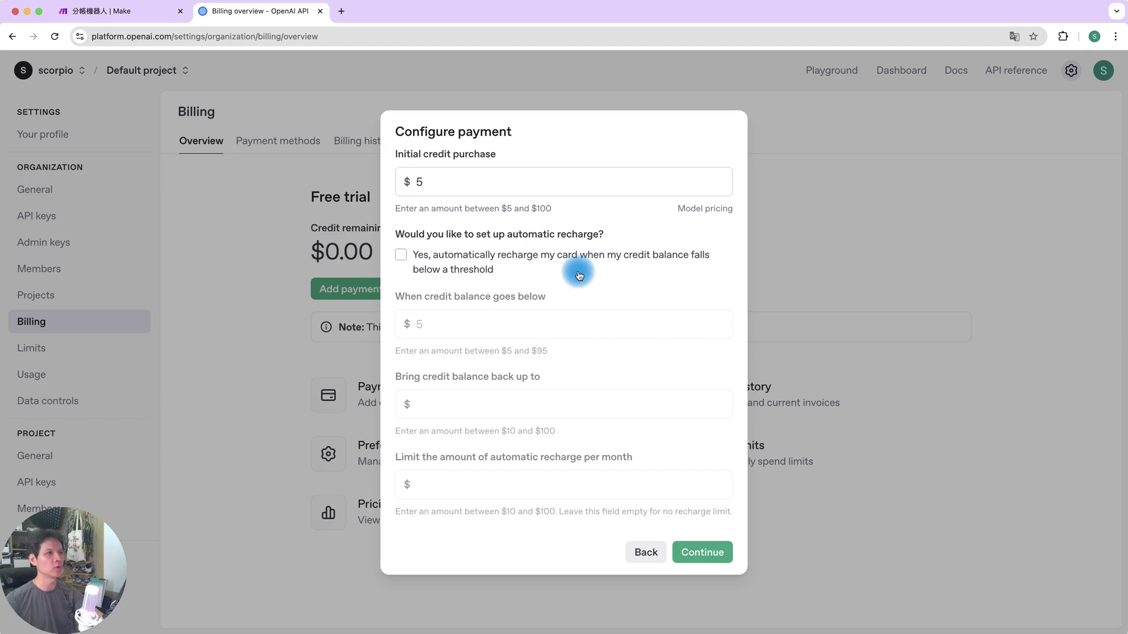
Step: Finish the $5 initial credit purchase with automatic recharge left off and confirm the payment
left_click(502, 259)
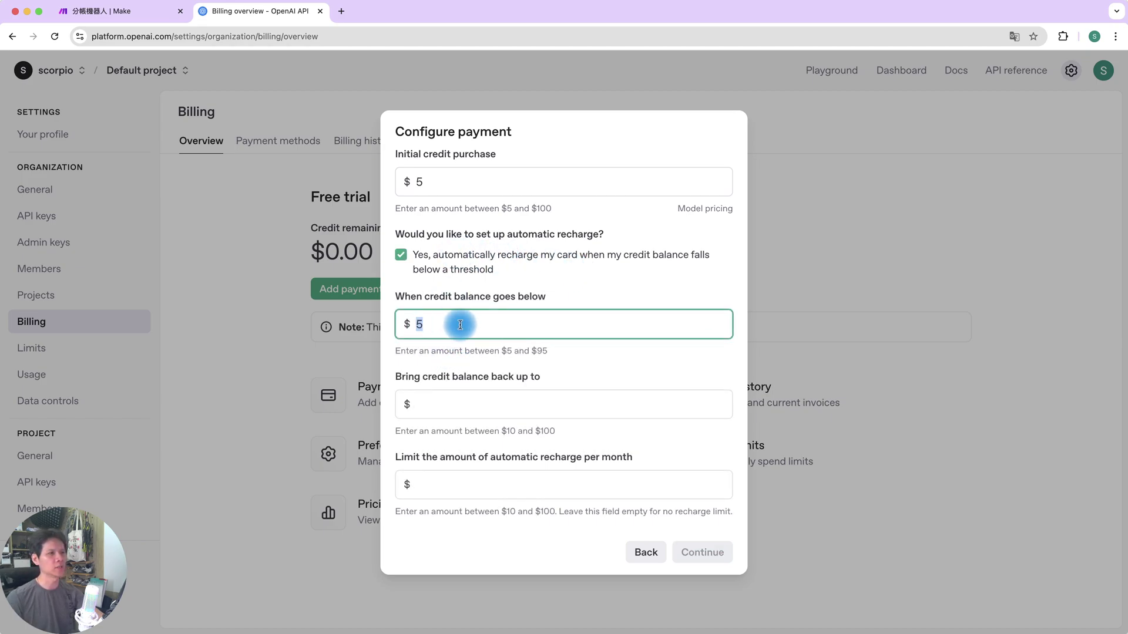
left_click(401, 259)
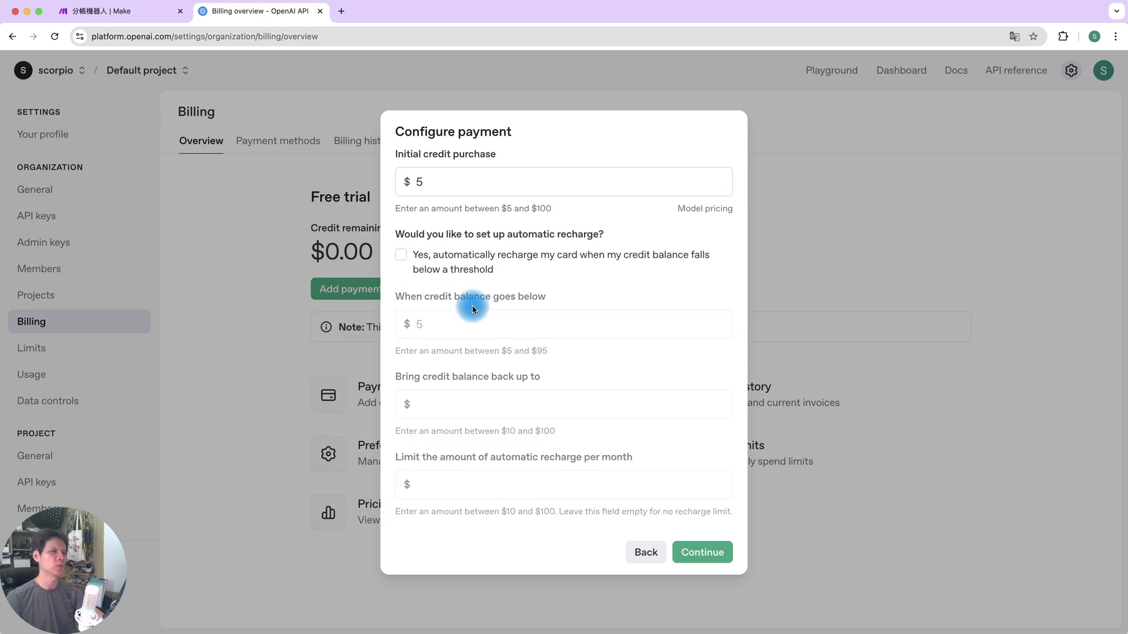
left_click(696, 552)
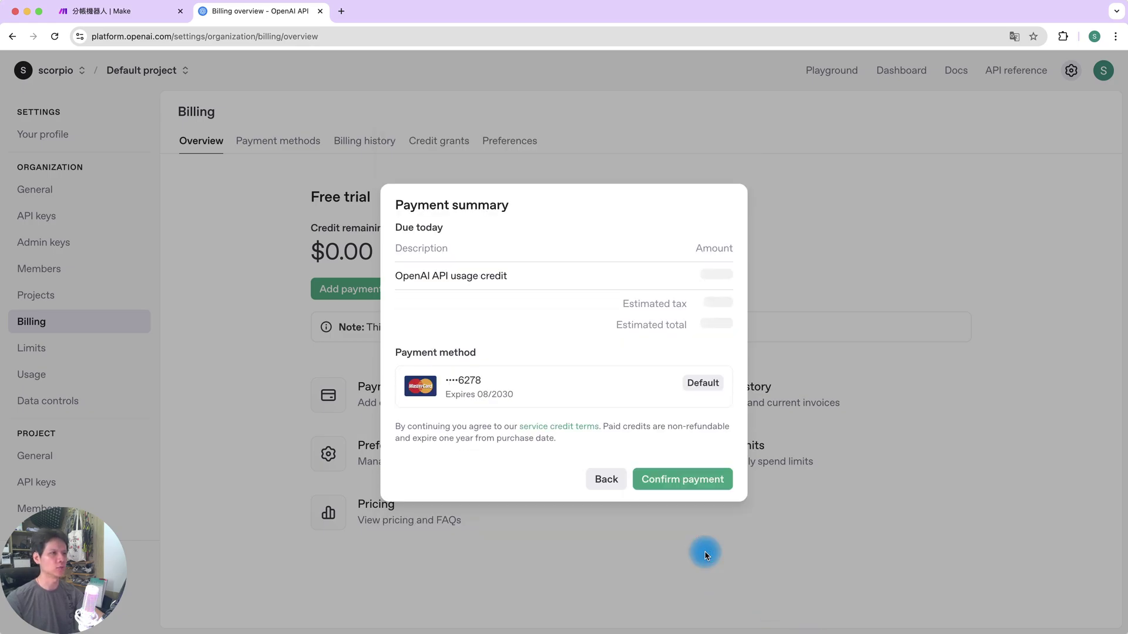
left_click(667, 468)
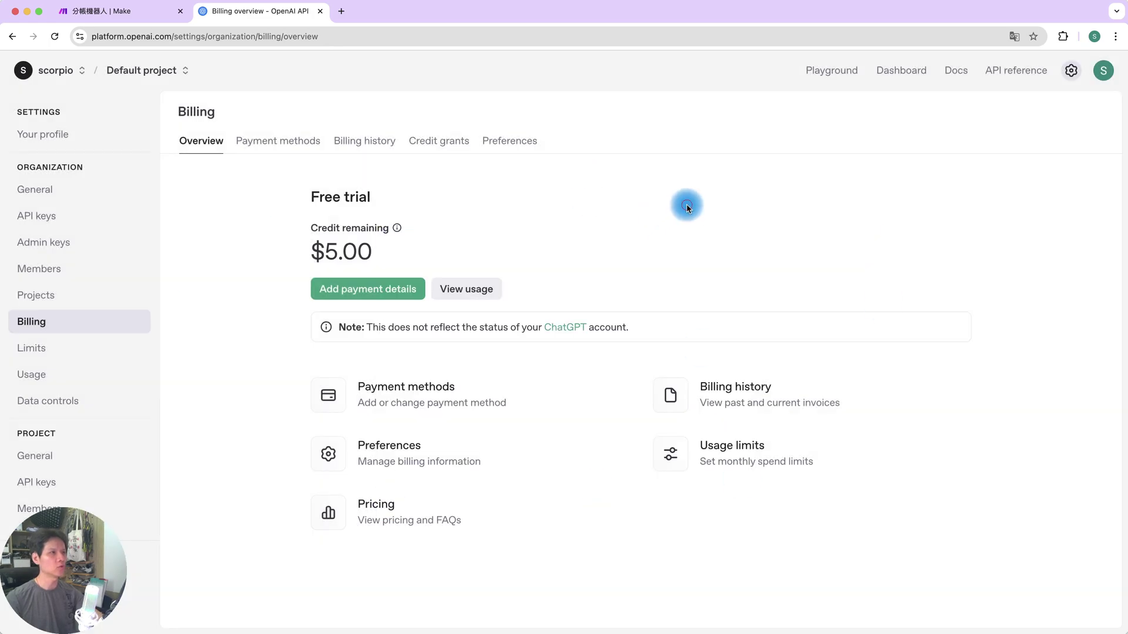
Step: Open the organization's data sharing controls, set Share inputs and outputs with OpenAI to Enabled for all projects, and review the free daily token limits
left_click(57, 405)
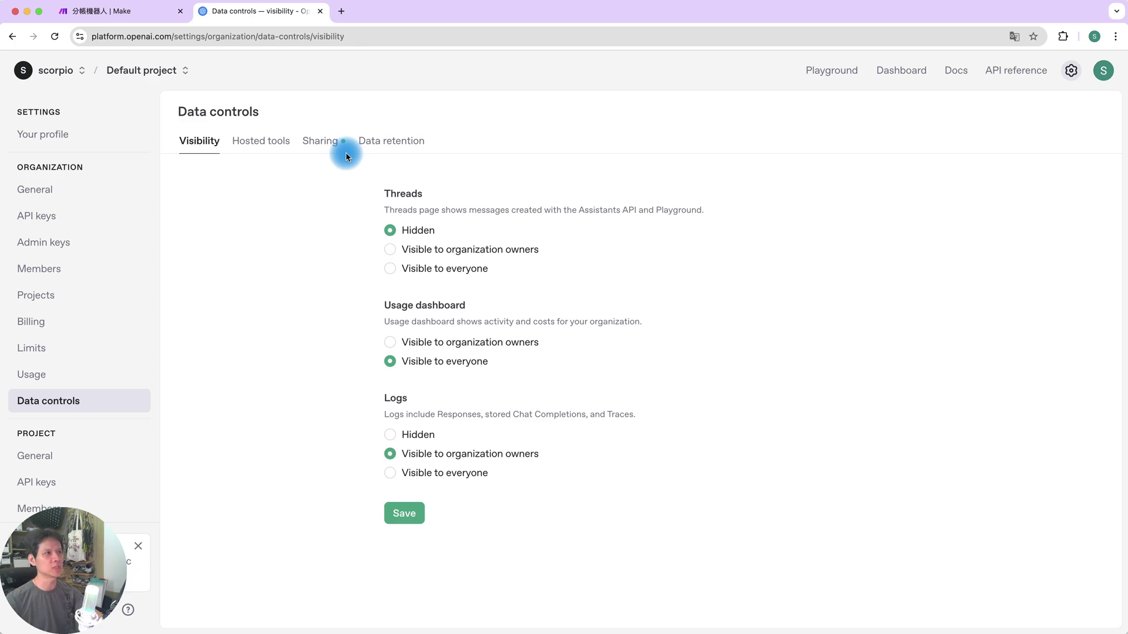
left_click(333, 144)
scroll(612, 398, "down", 5)
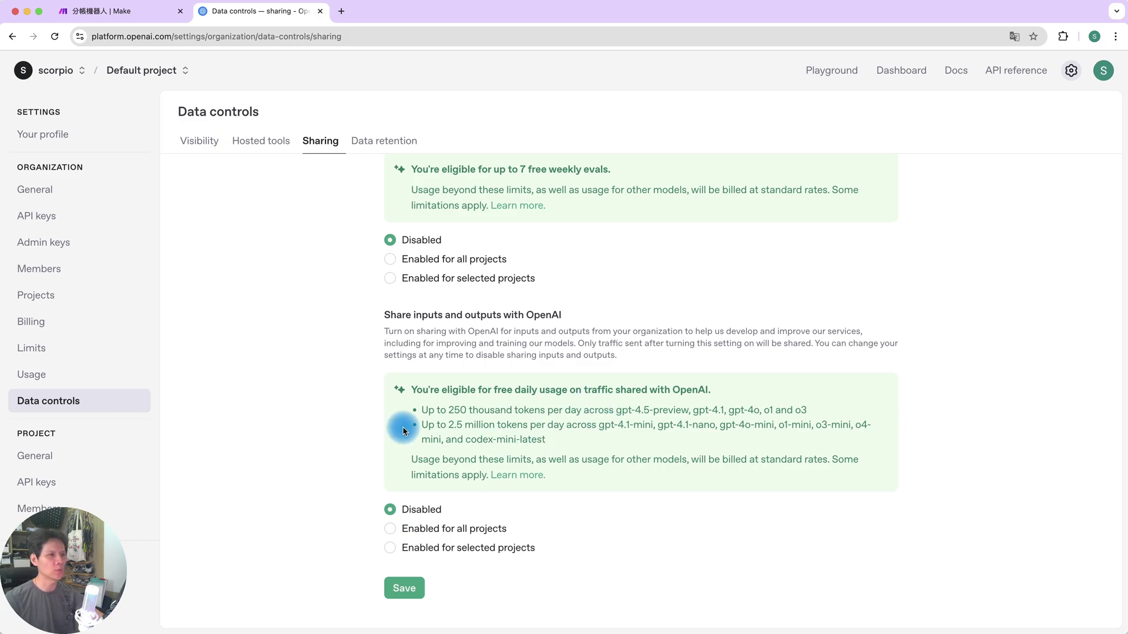
left_click_drag(396, 389, 751, 478)
left_click(751, 478)
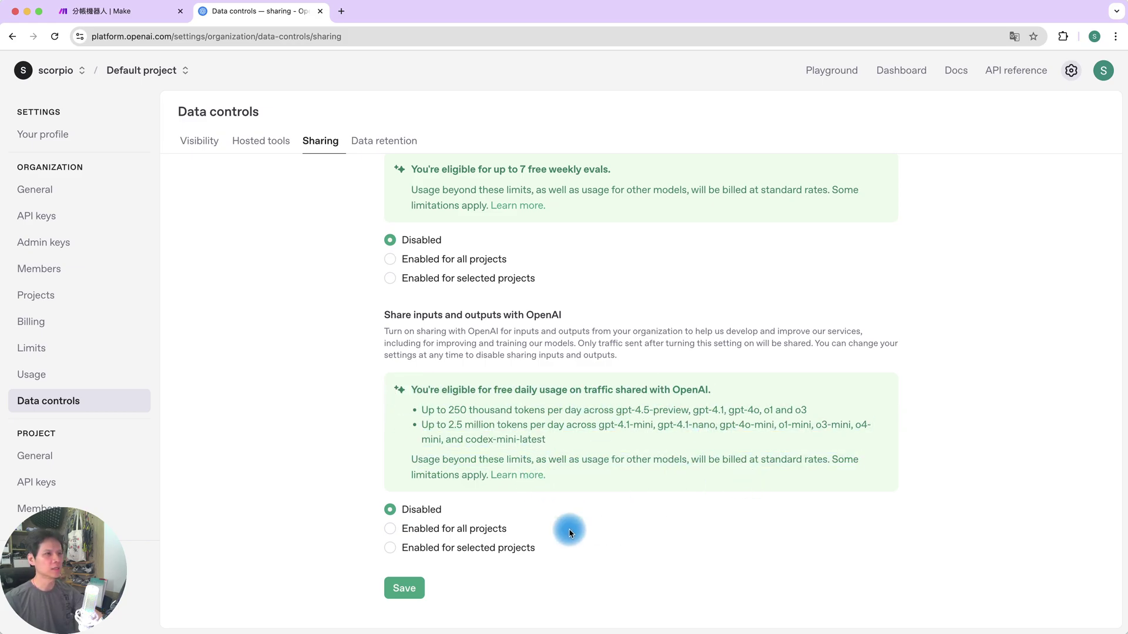
left_click(480, 530)
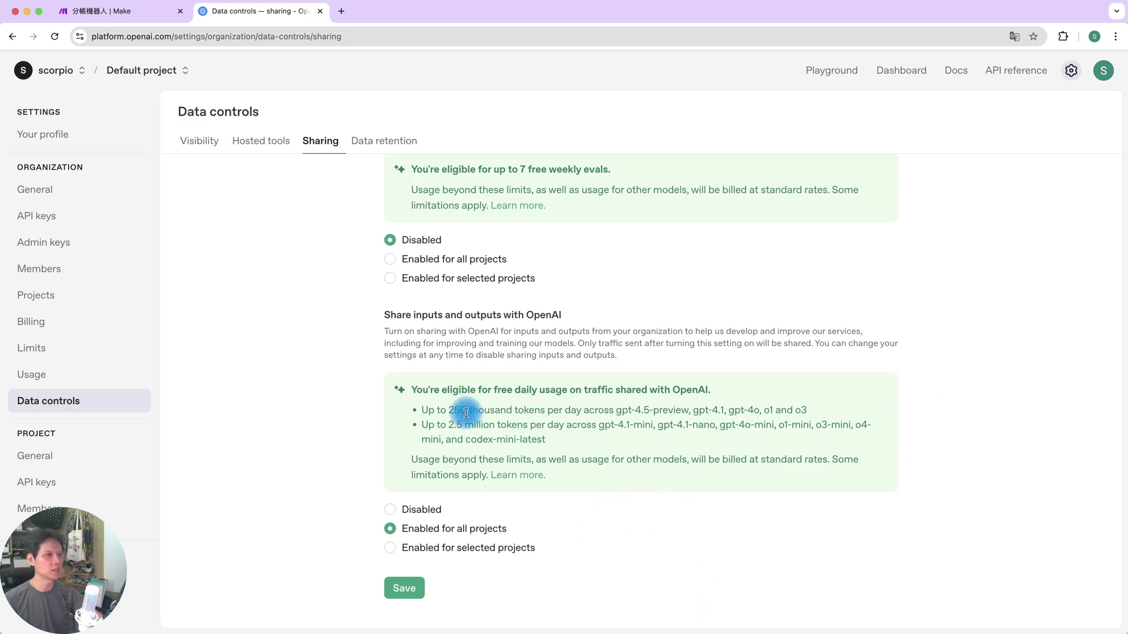
left_click_drag(448, 410, 489, 410)
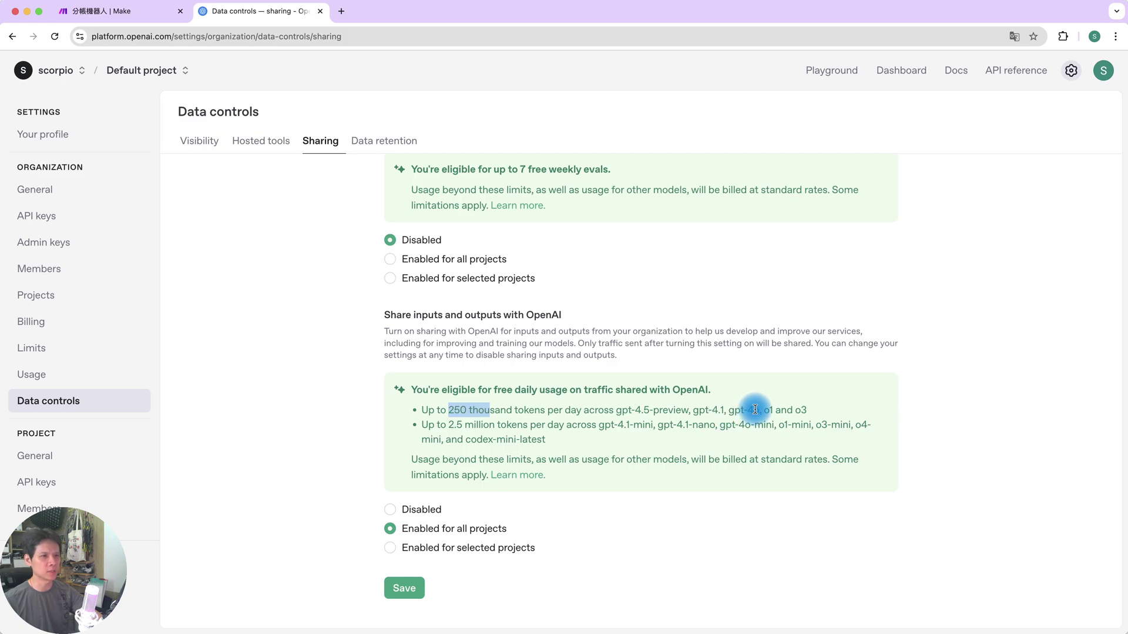
left_click(802, 411)
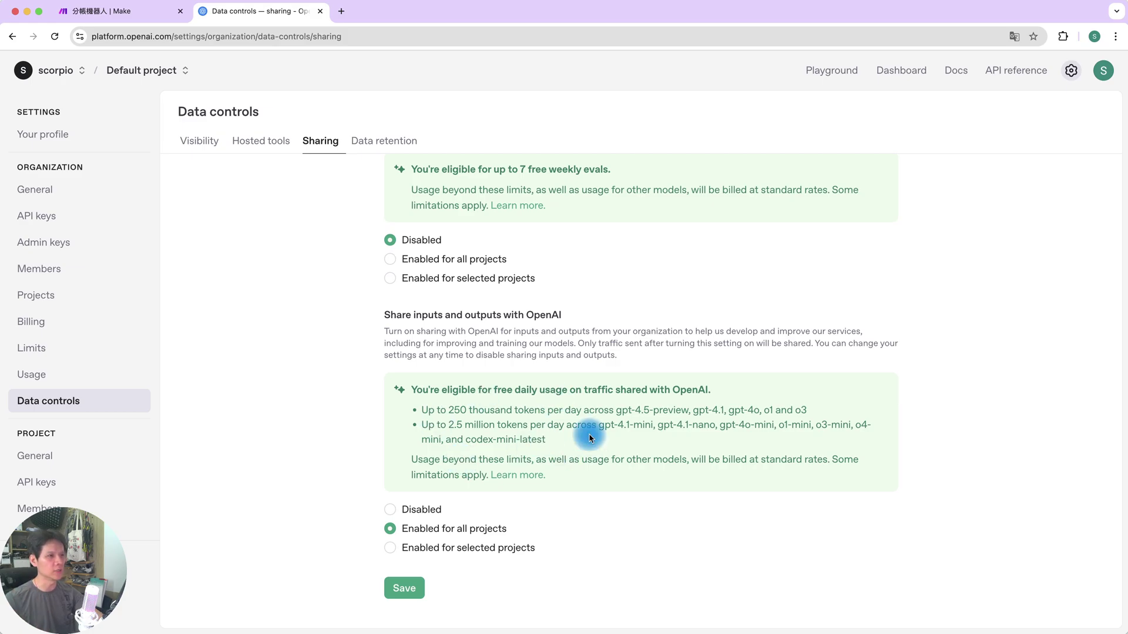
Step: Try limiting the sharing of inputs and outputs to selected projects, choosing Default project
left_click(459, 548)
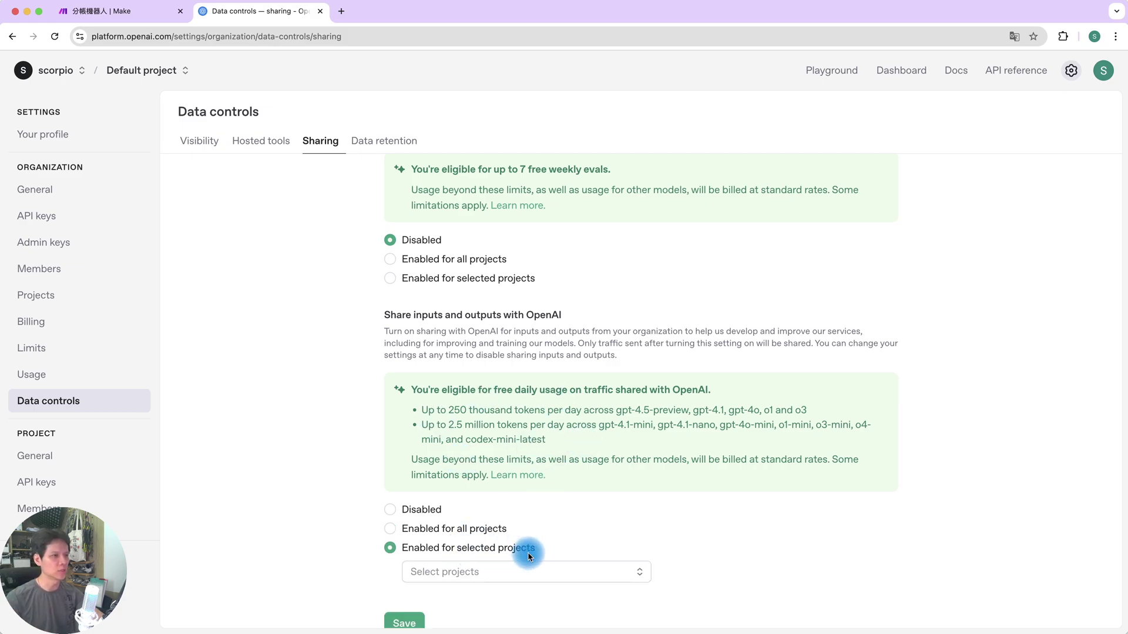
scroll(529, 555, "down", 1)
left_click(496, 537)
left_click(500, 567)
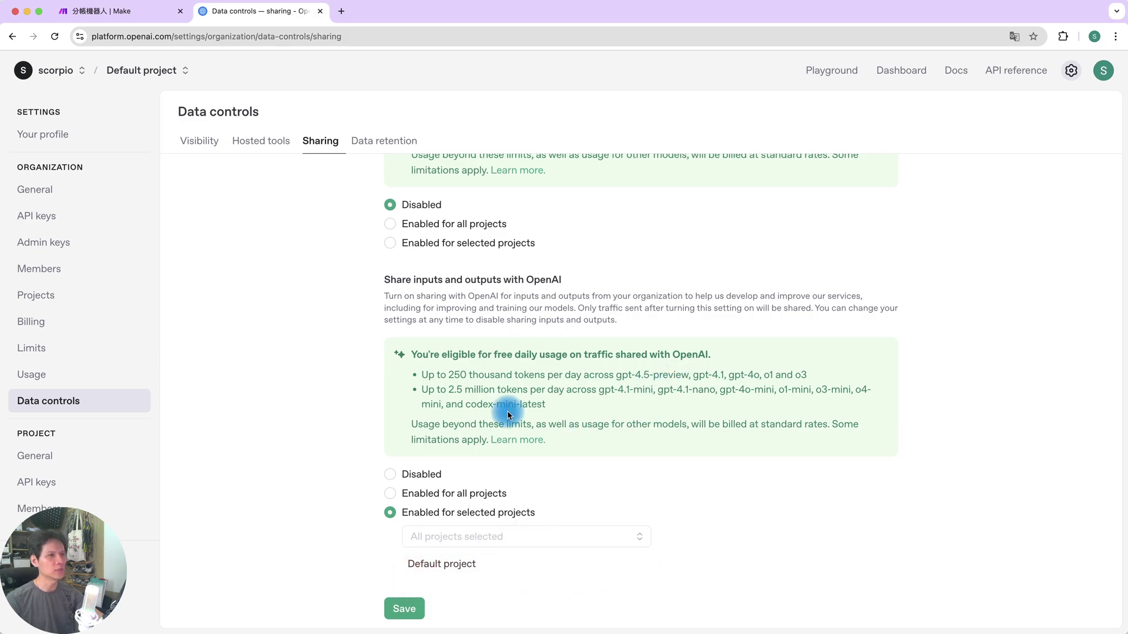
mouse_move(458, 572)
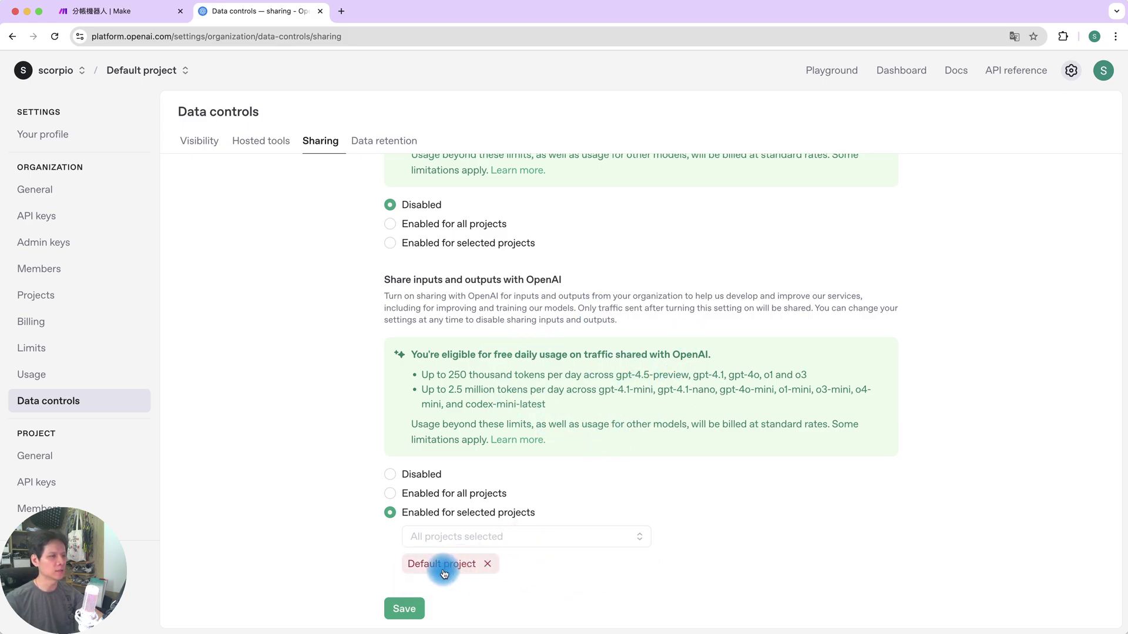
Step: Set input and output sharing to Enabled for all projects, save the setting, and accept the content sharing agreement
left_click(451, 498)
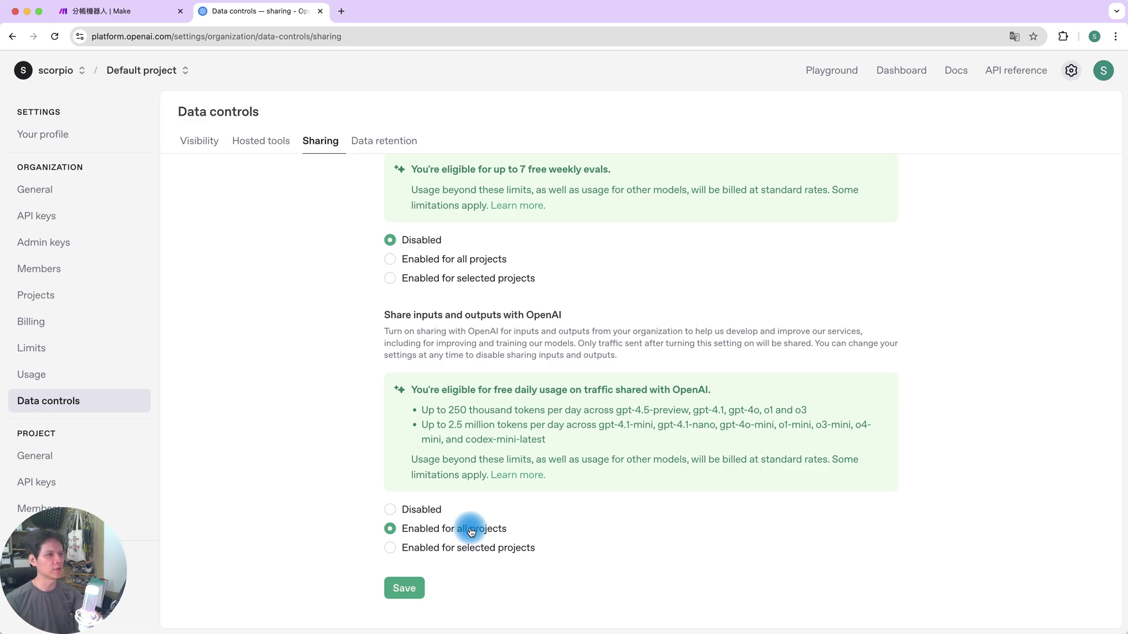
left_click(404, 589)
left_click(389, 563)
left_click(844, 563)
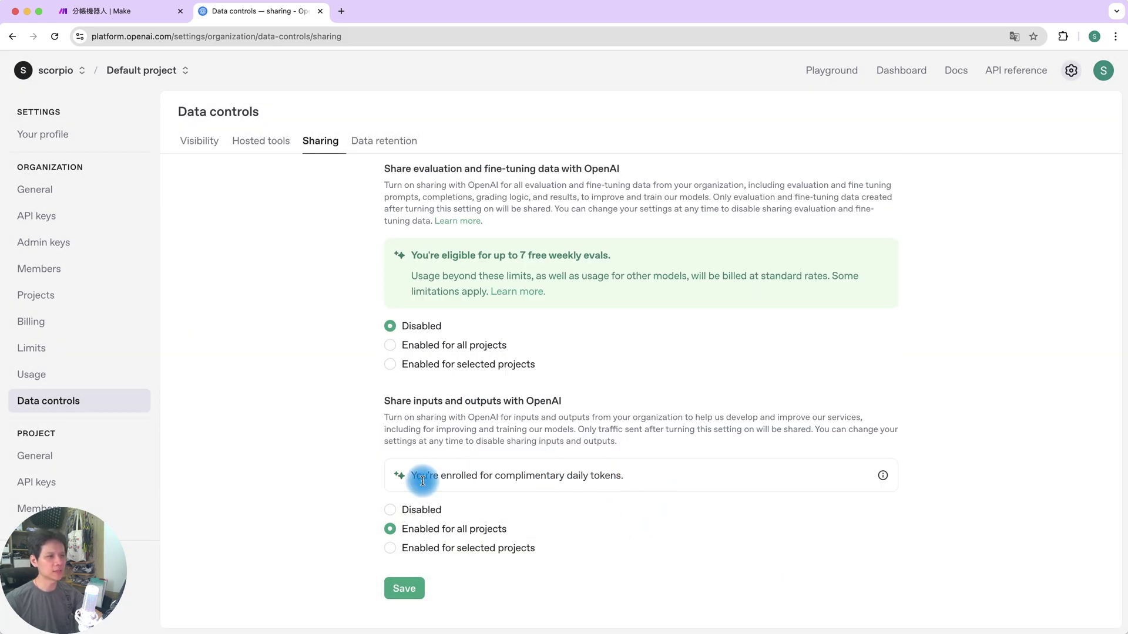
Step: Examine the complimentary daily tokens enrollment notice and its usage limit details
left_click_drag(405, 474, 699, 483)
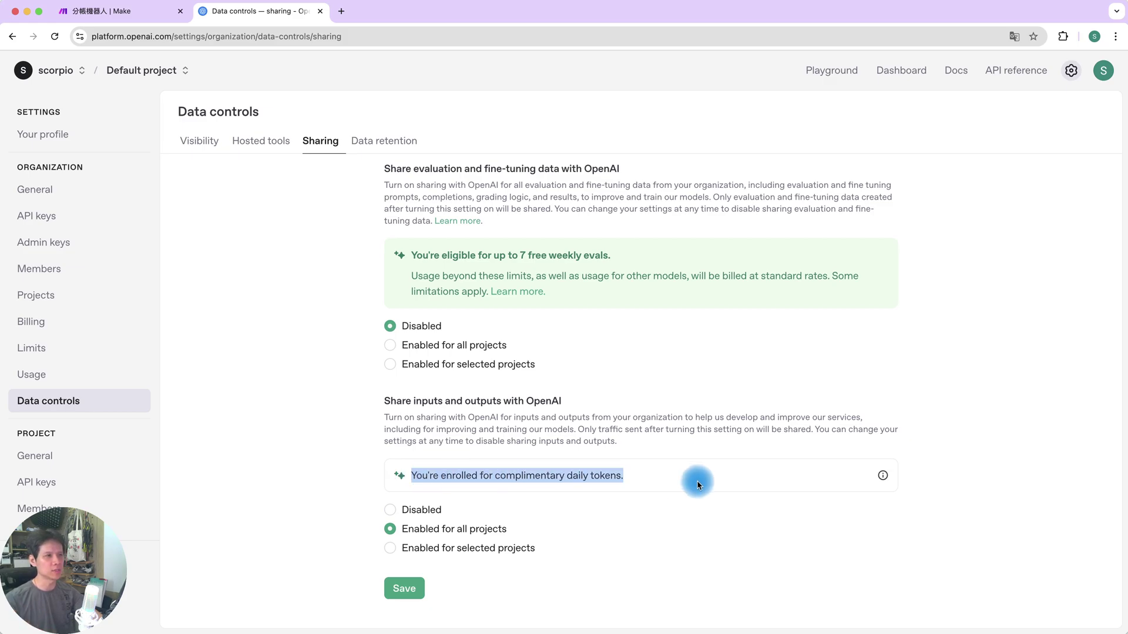
left_click(698, 482)
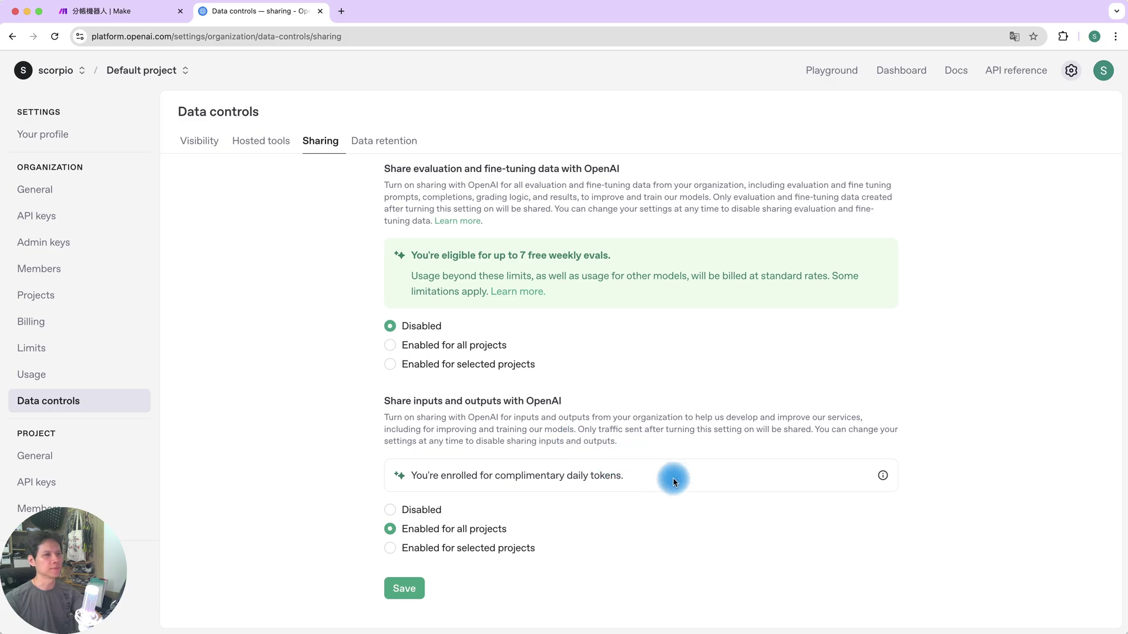
mouse_move(884, 478)
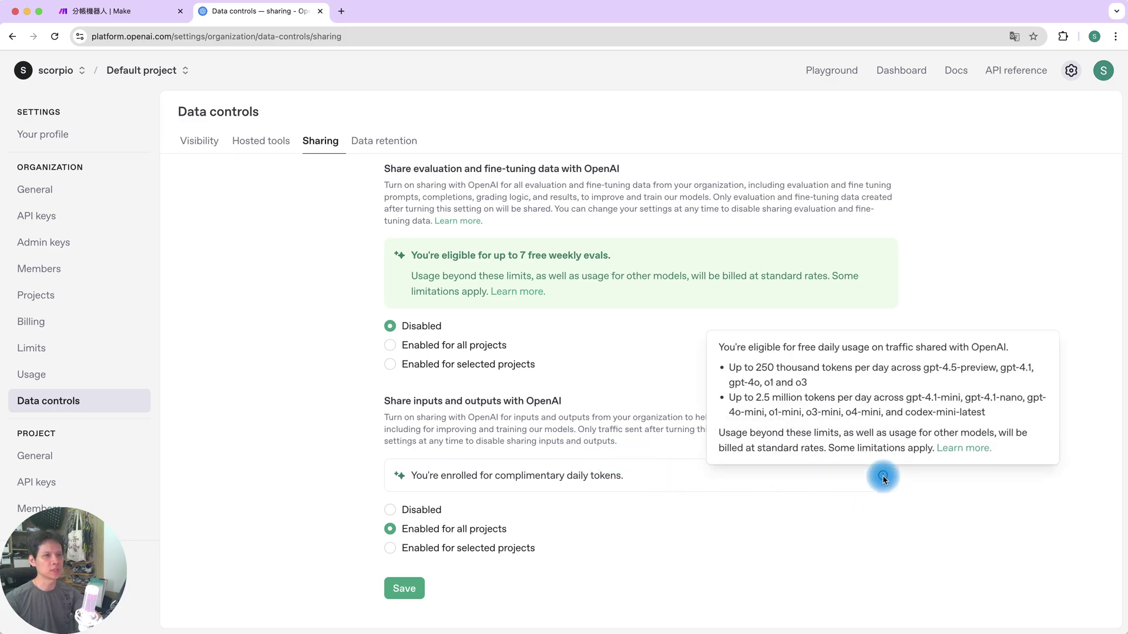